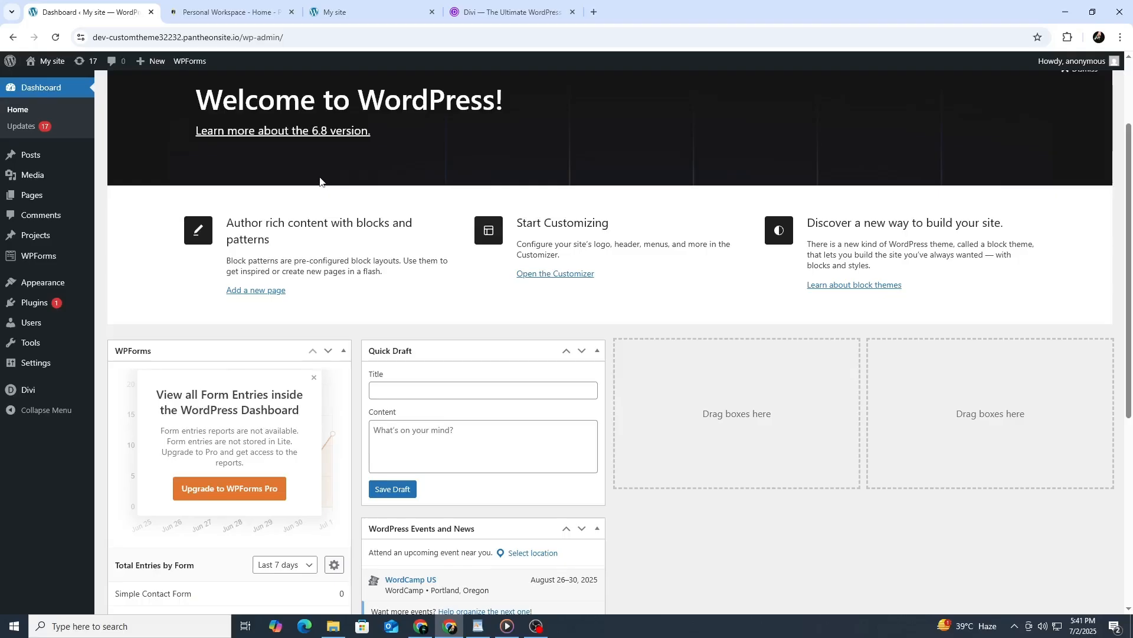
# Look over the Pantheon workspace and read through the Divi theme's product page on the Elegant Themes site.
pyautogui.scroll(2, 320, 180)
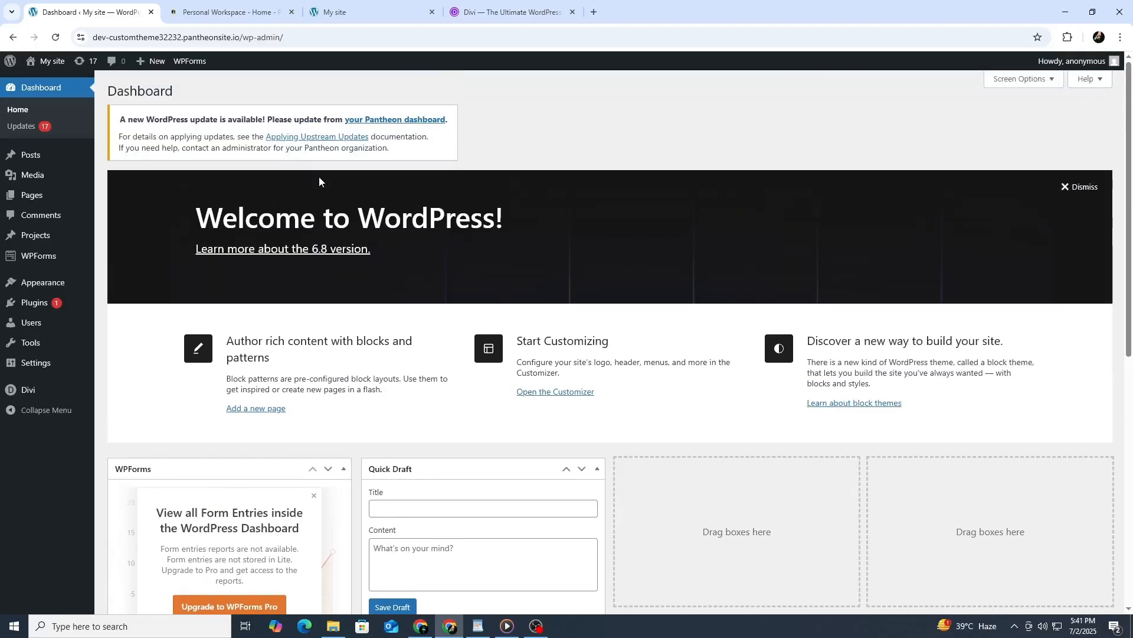
pyautogui.click(234, 4)
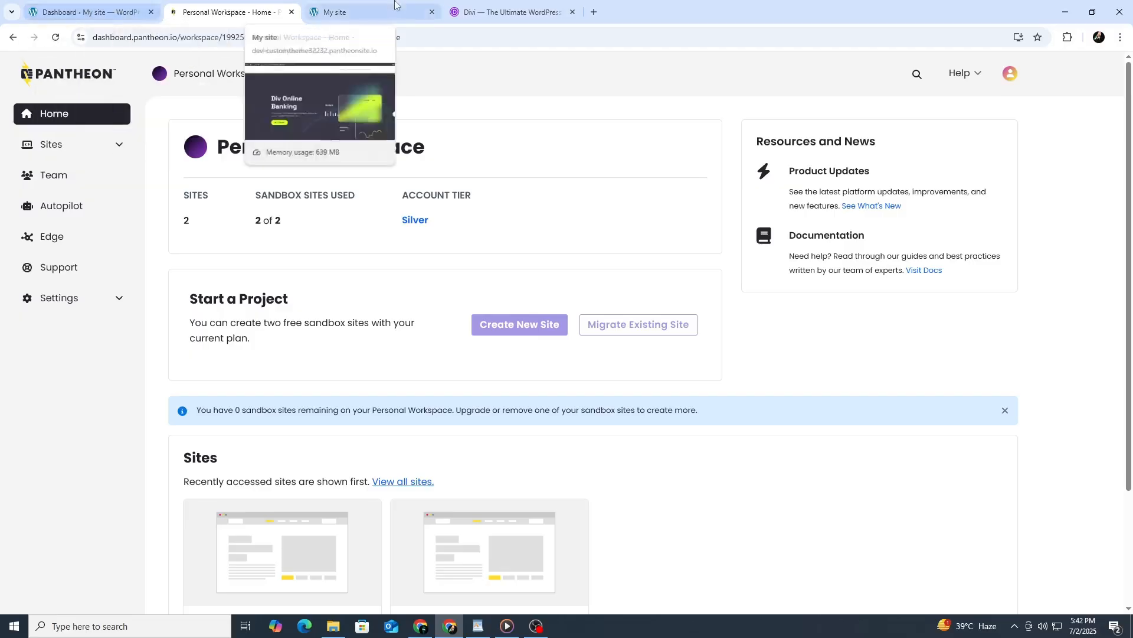
pyautogui.click(508, 12)
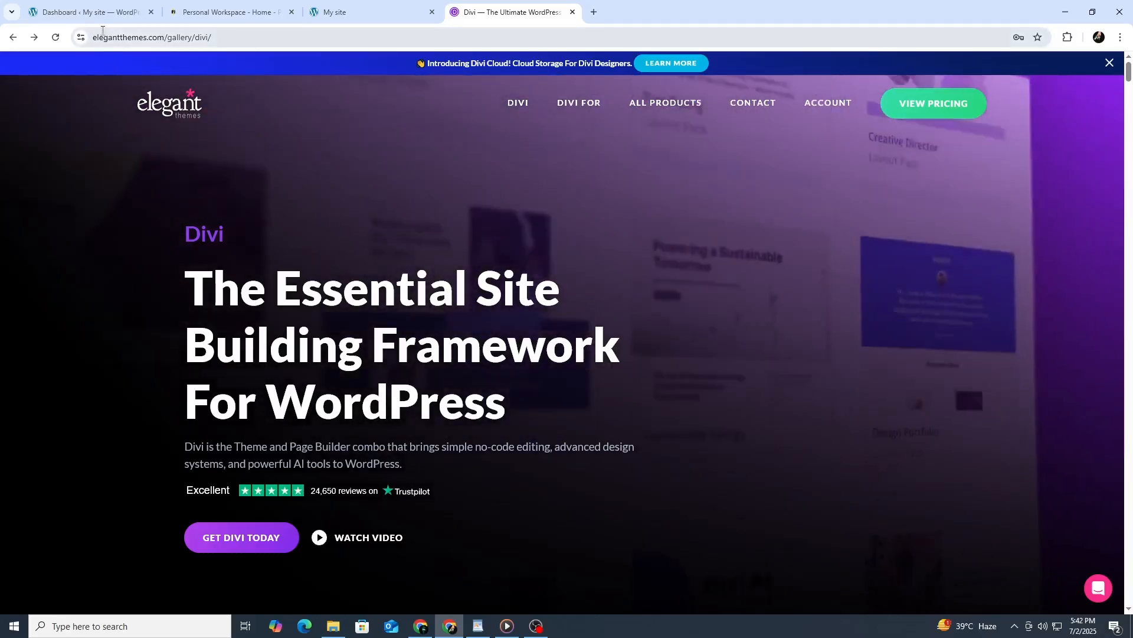
pyautogui.moveTo(102, 13)
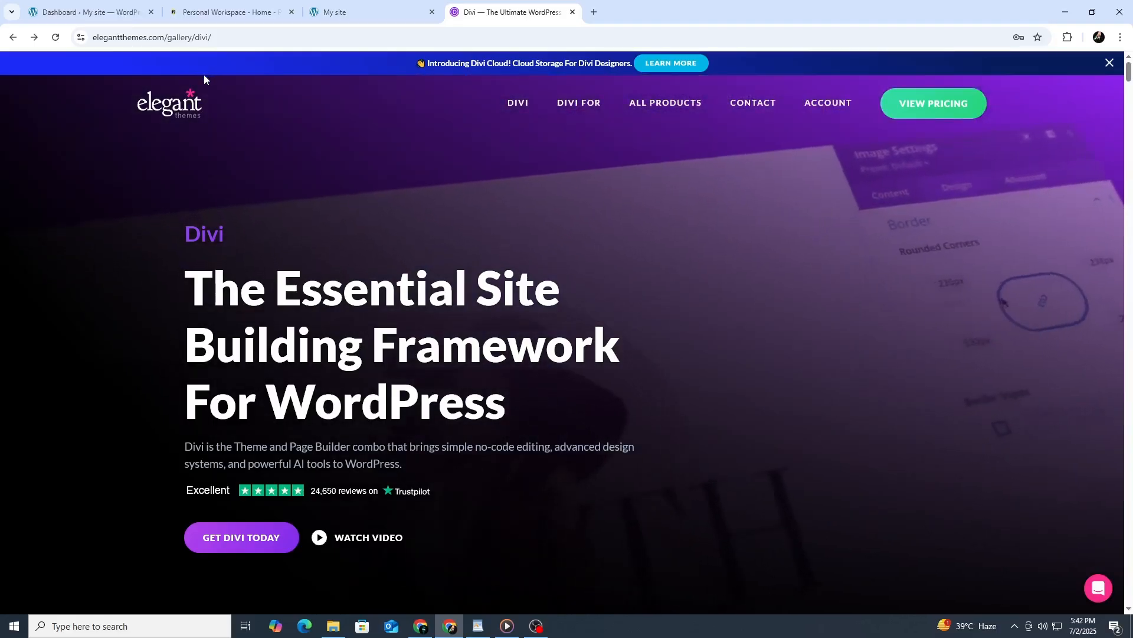
pyautogui.scroll(-1, 187, 152)
pyautogui.scroll(-10, 187, 156)
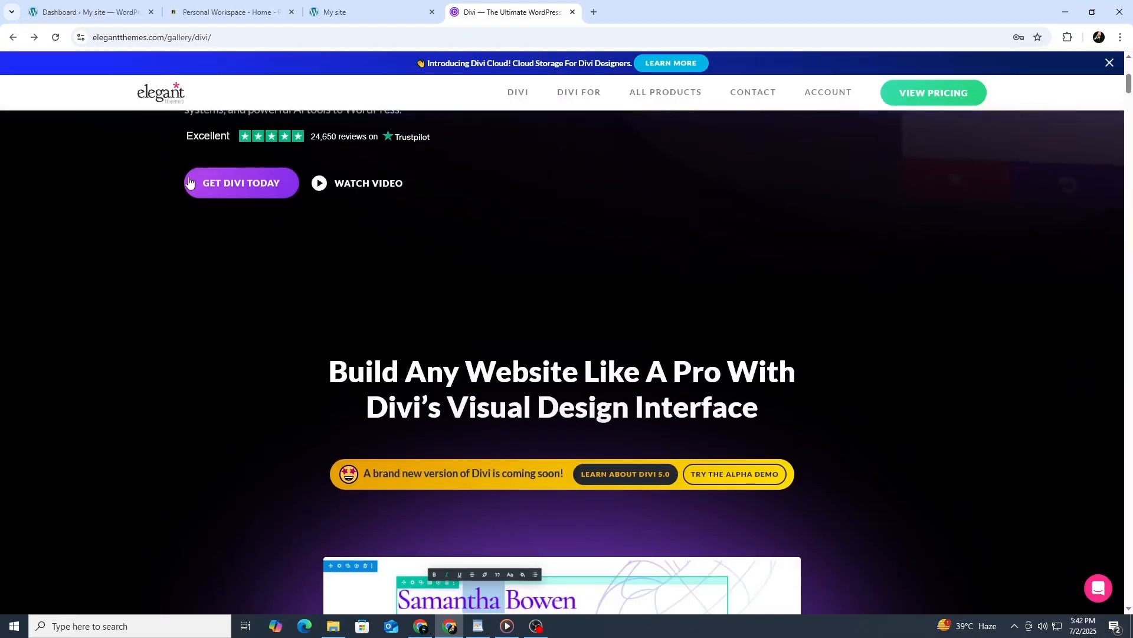
pyautogui.scroll(-4, 189, 178)
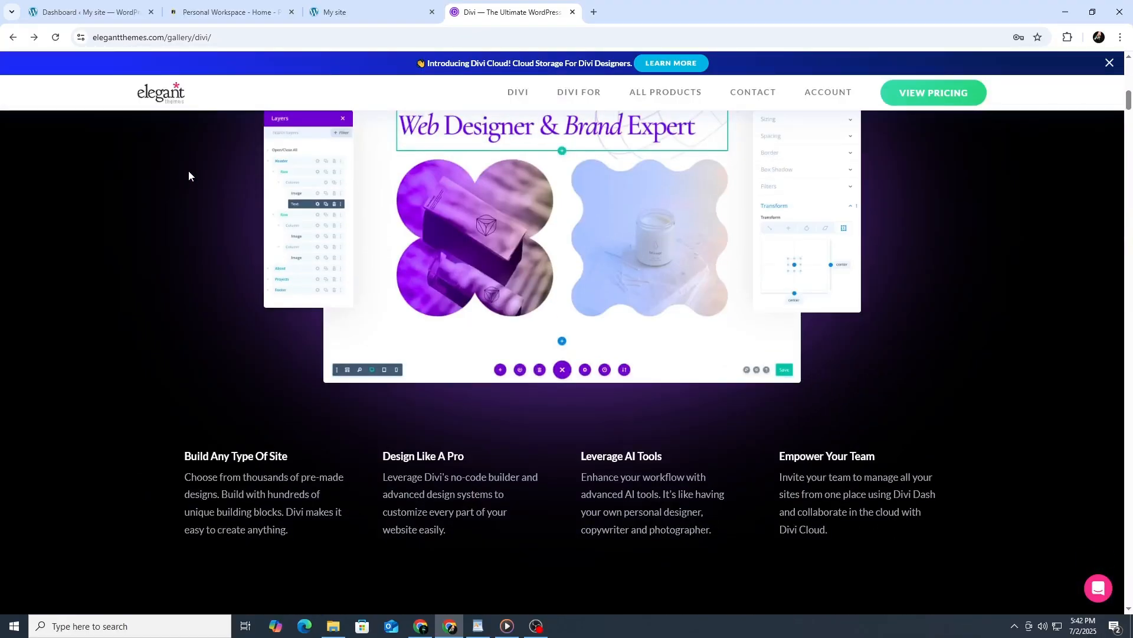
# Open the customtheme32232 sandbox site from the Pantheon workspace and launch the WordPress admin of its Dev environment.
pyautogui.click(107, 16)
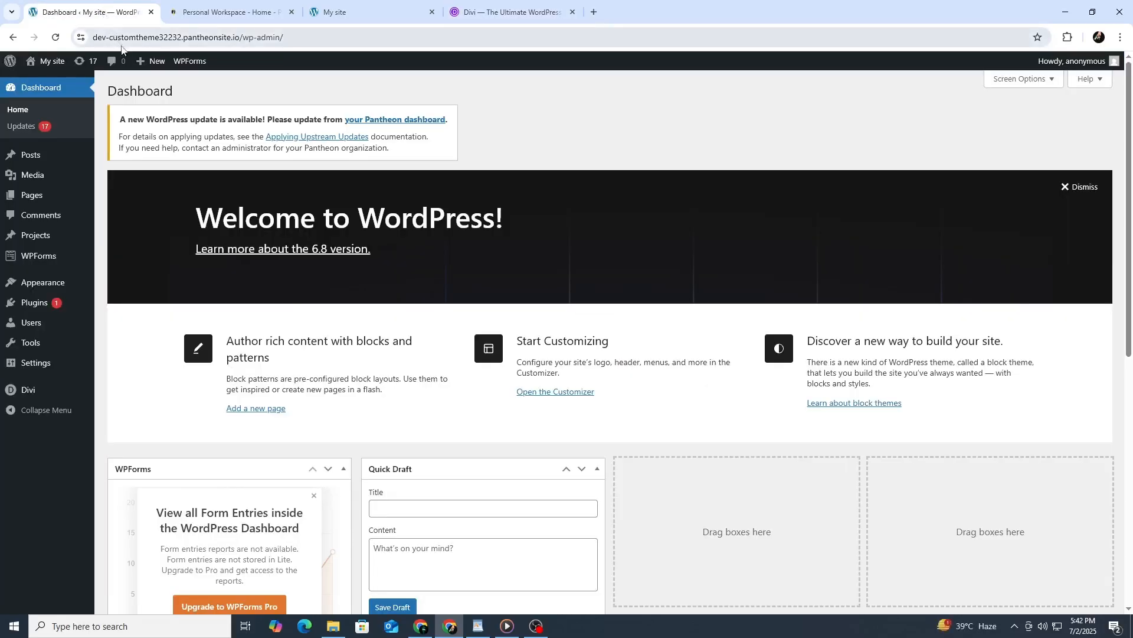
pyautogui.click(181, 13)
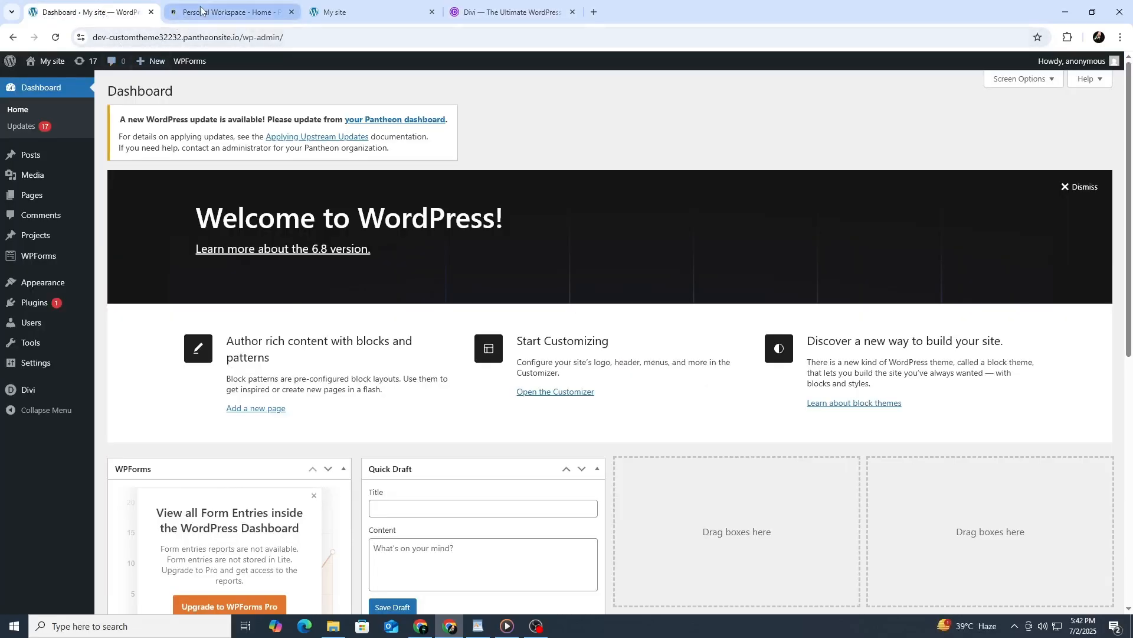
pyautogui.click(162, 37)
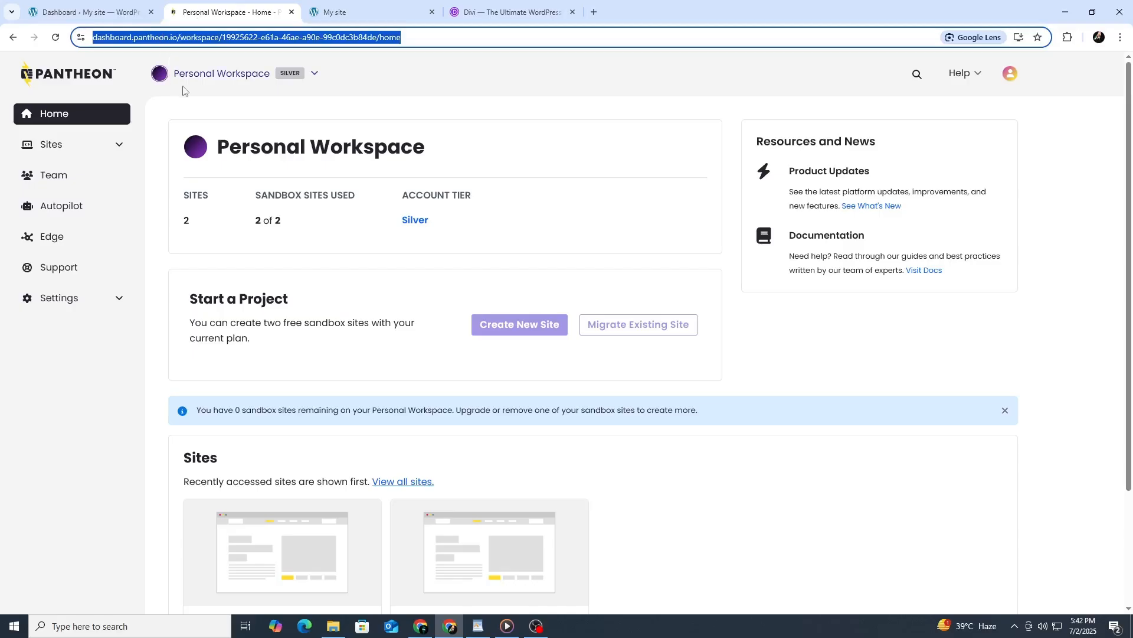
pyautogui.click(512, 118)
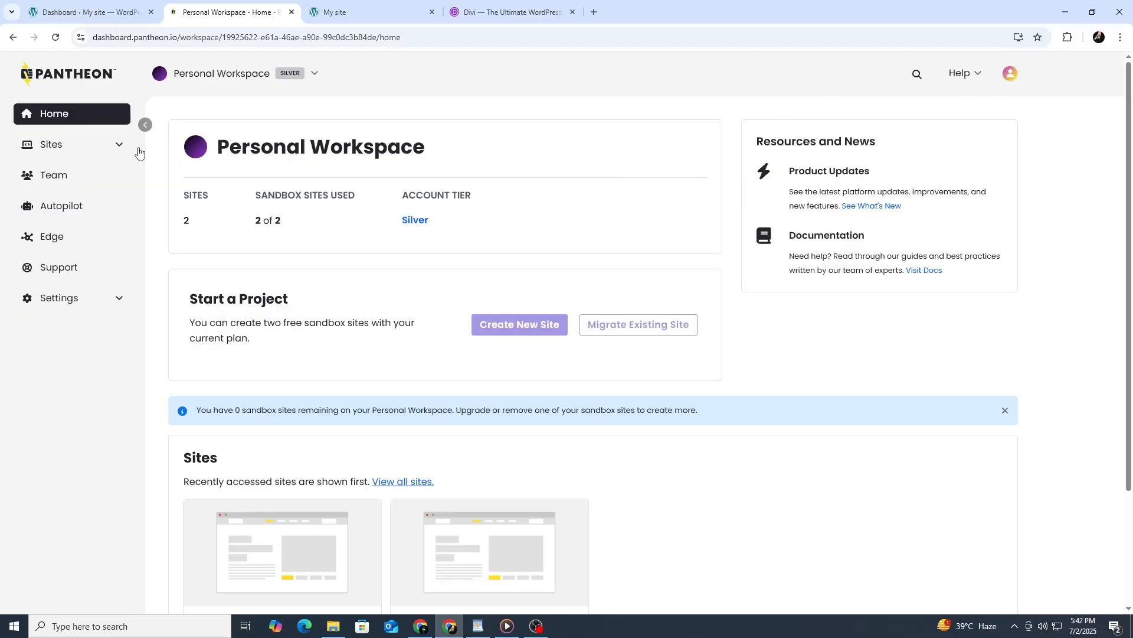
pyautogui.scroll(-2, 137, 154)
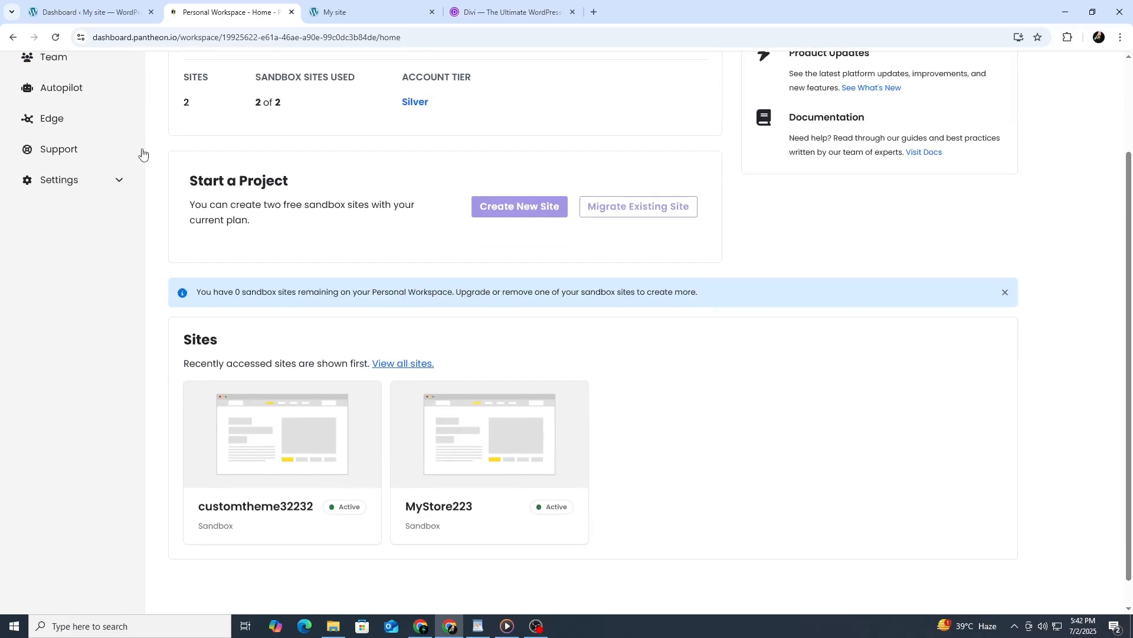
pyautogui.scroll(2, 141, 154)
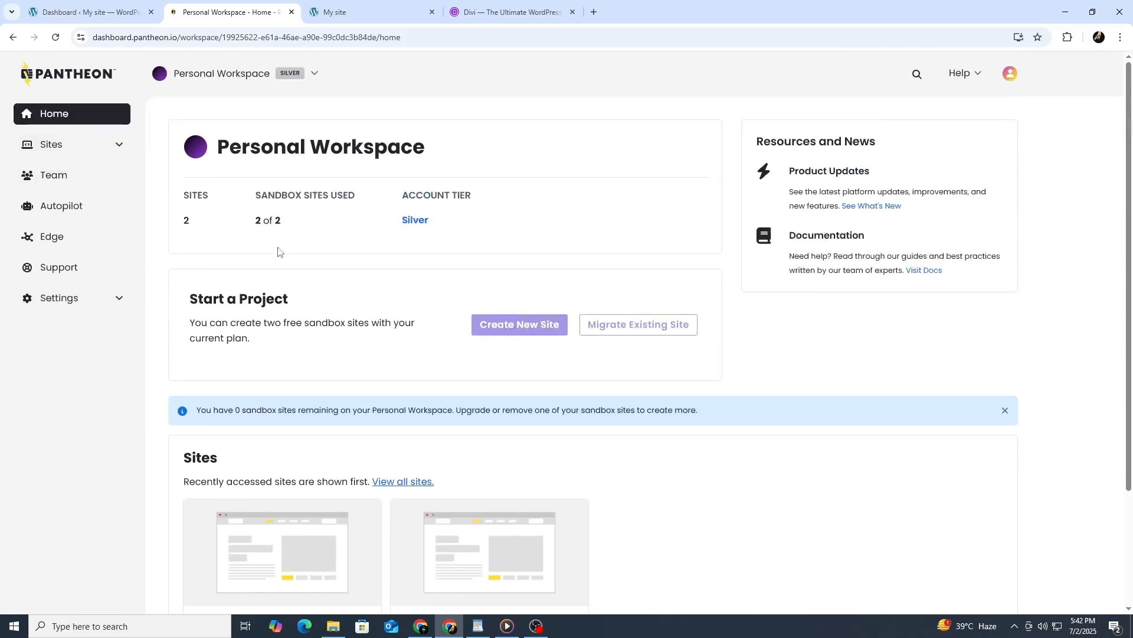
pyautogui.scroll(-2, 279, 252)
pyautogui.scroll(2, 254, 260)
pyautogui.scroll(-2, 243, 254)
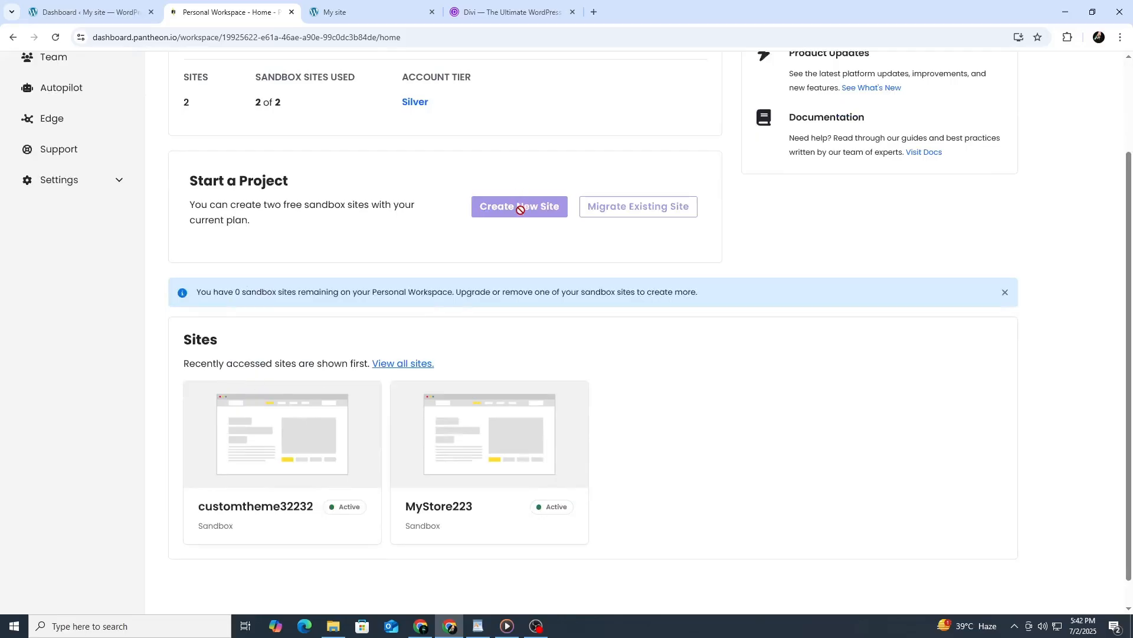
pyautogui.click(318, 426)
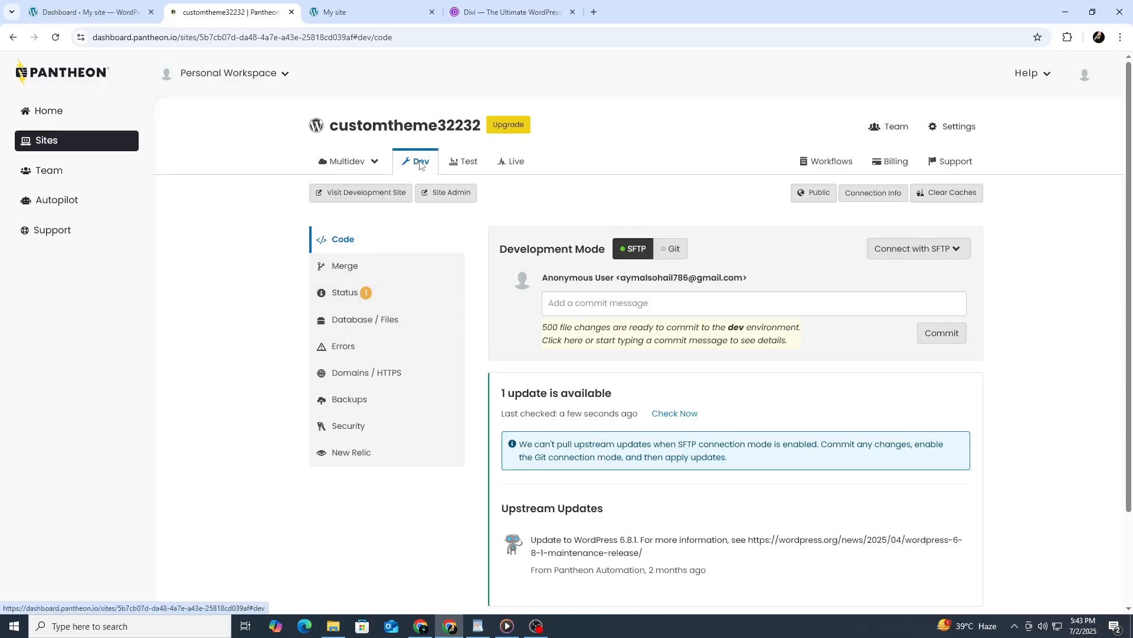
pyautogui.click(434, 194)
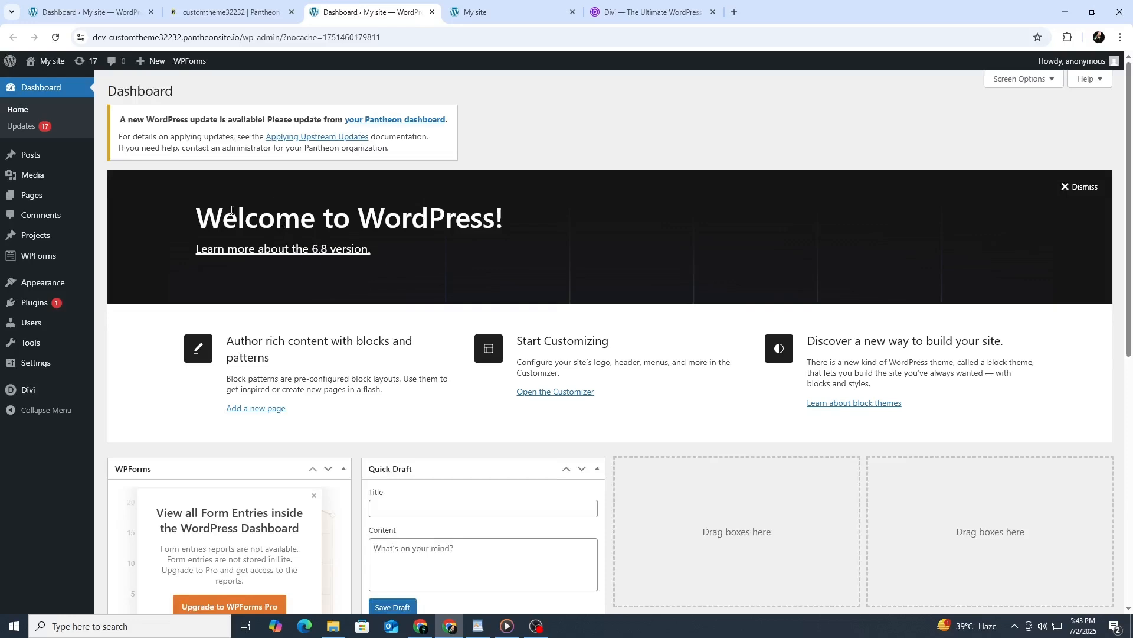
# Review the WordPress dashboard, take another look at the Divi product page and return to the dashboard.
pyautogui.scroll(-2, 159, 227)
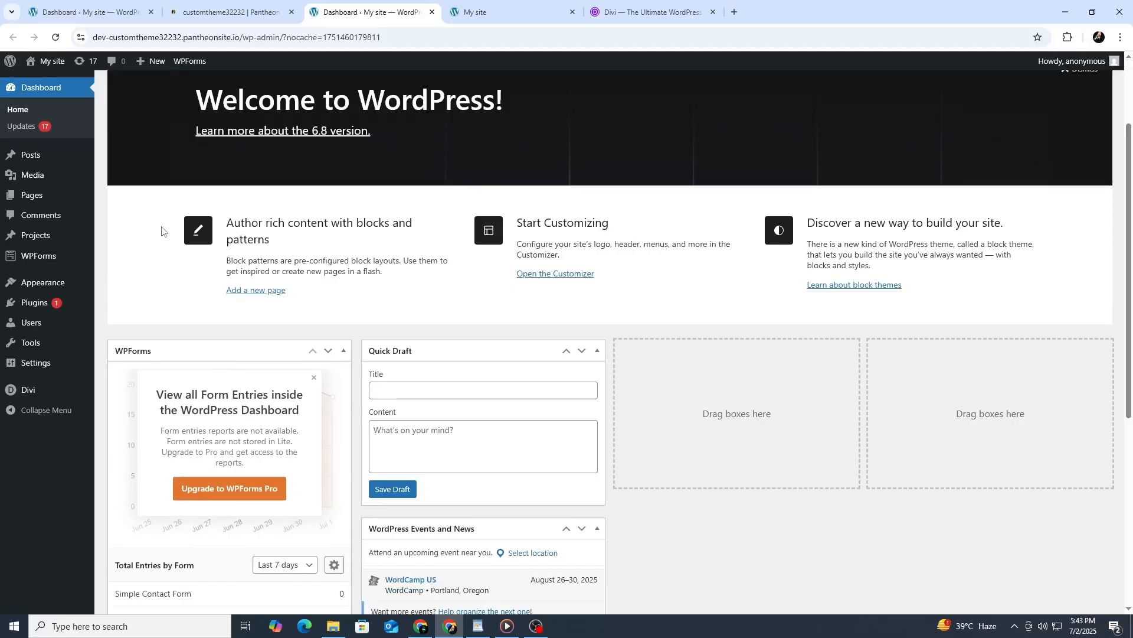
pyautogui.scroll(2, 164, 230)
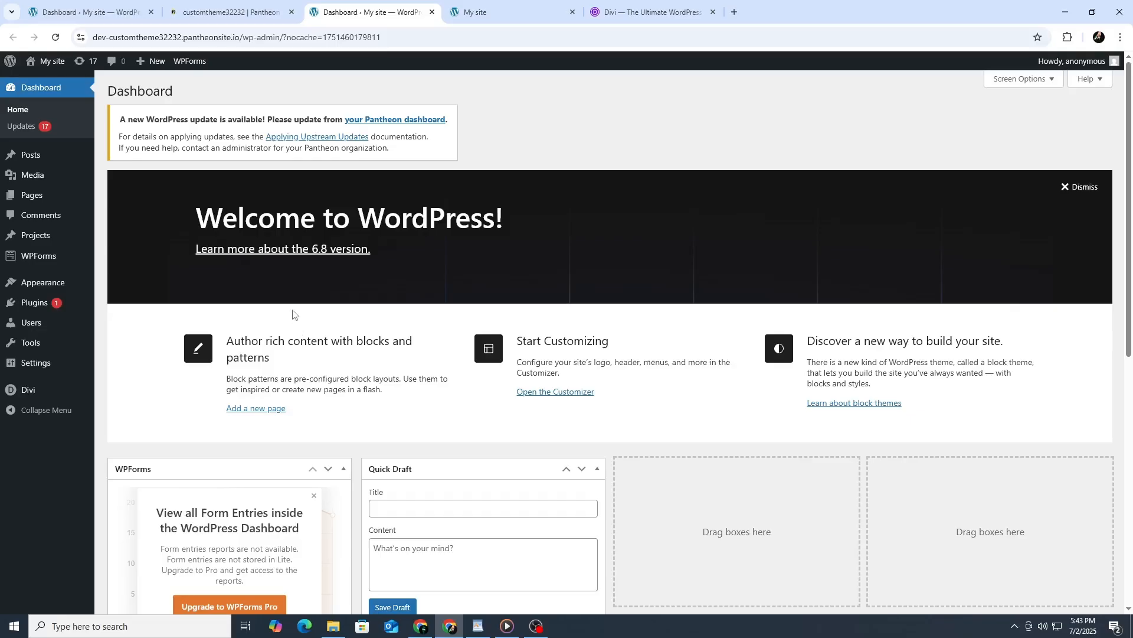
pyautogui.scroll(-2, 293, 314)
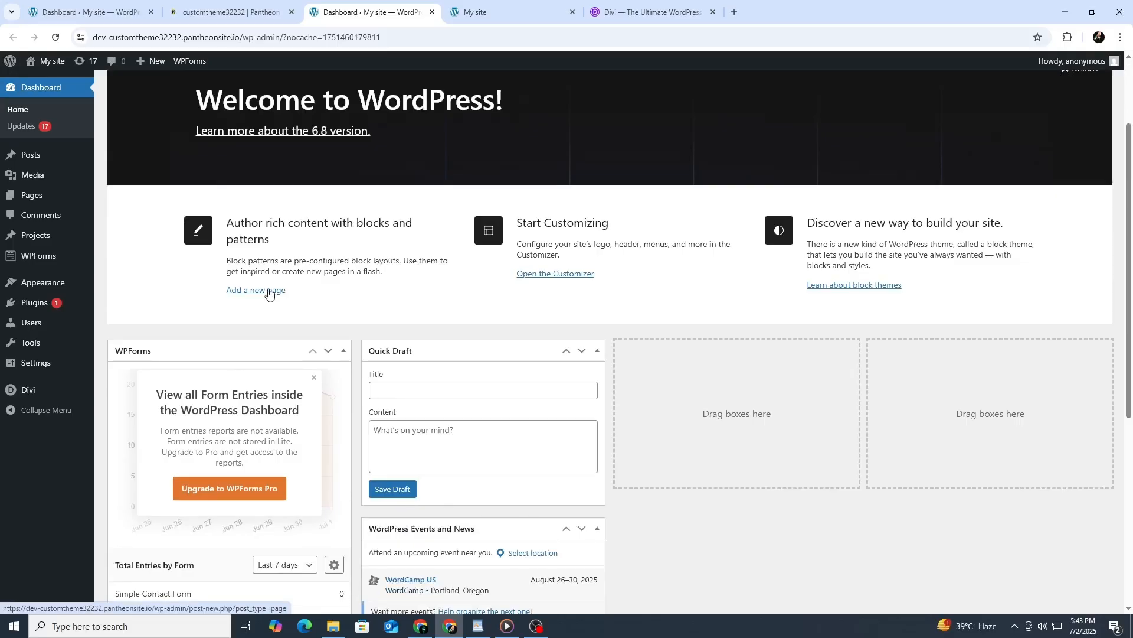
pyautogui.scroll(2, 269, 293)
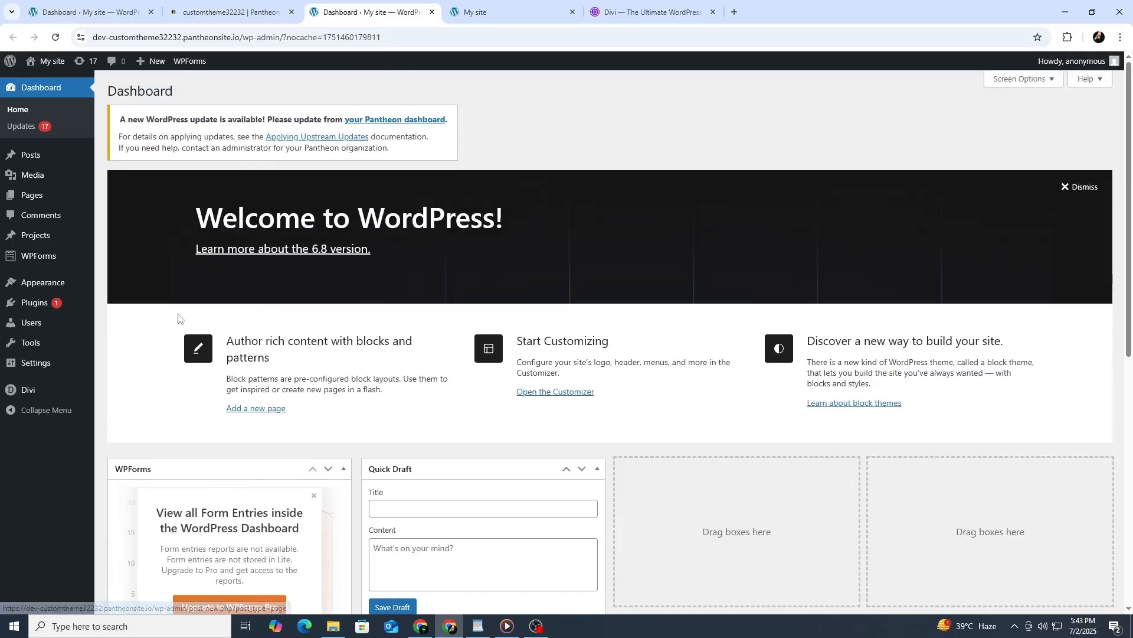
pyautogui.moveTo(55, 375)
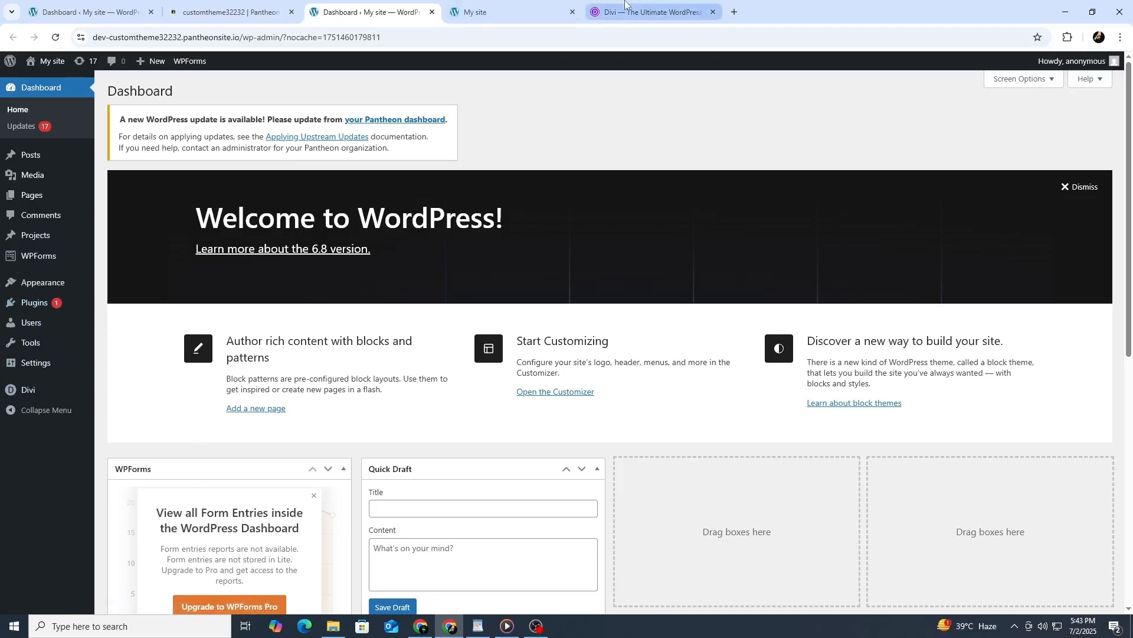
pyautogui.click(649, 12)
pyautogui.scroll(10, 328, 230)
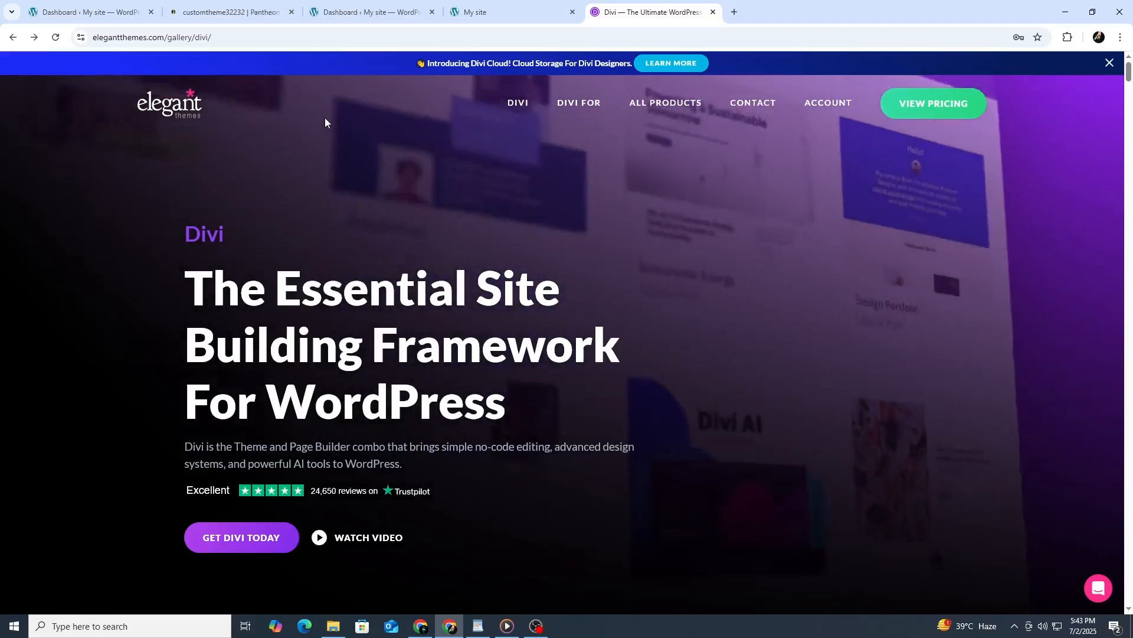
pyautogui.click(372, 17)
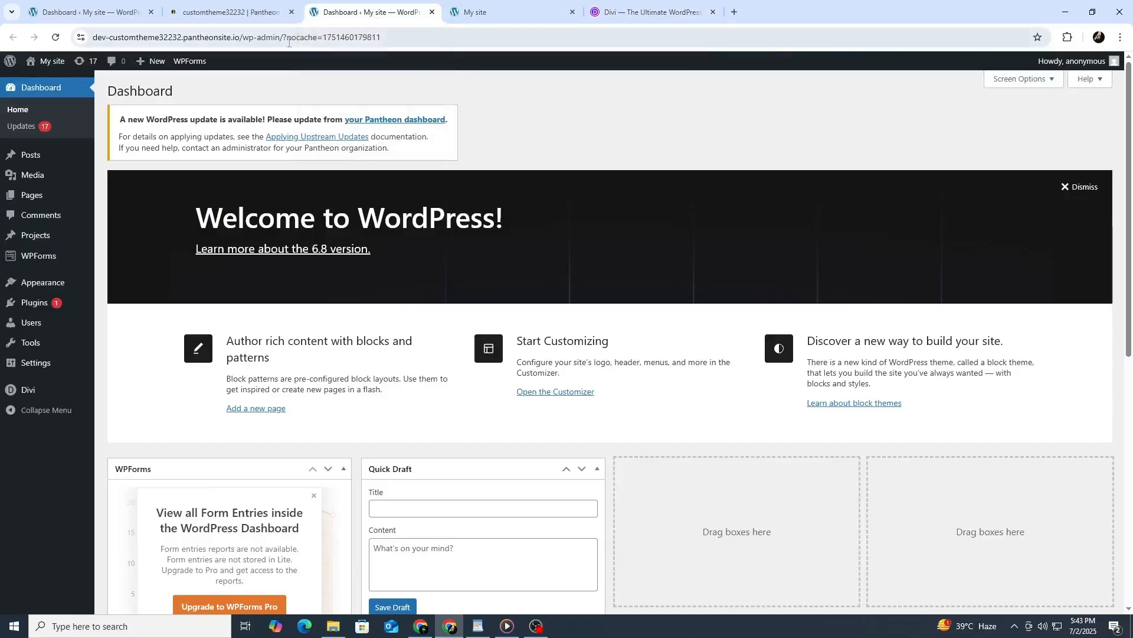
# Open the list of installed WordPress themes to check which theme is active.
pyautogui.moveTo(73, 285)
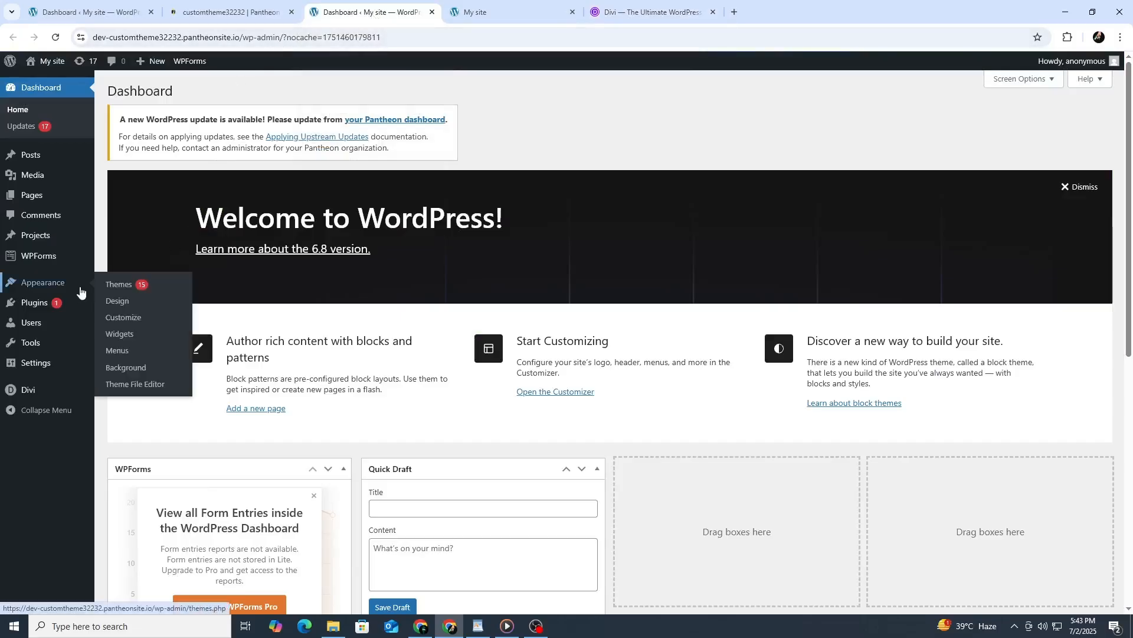
pyautogui.click(113, 286)
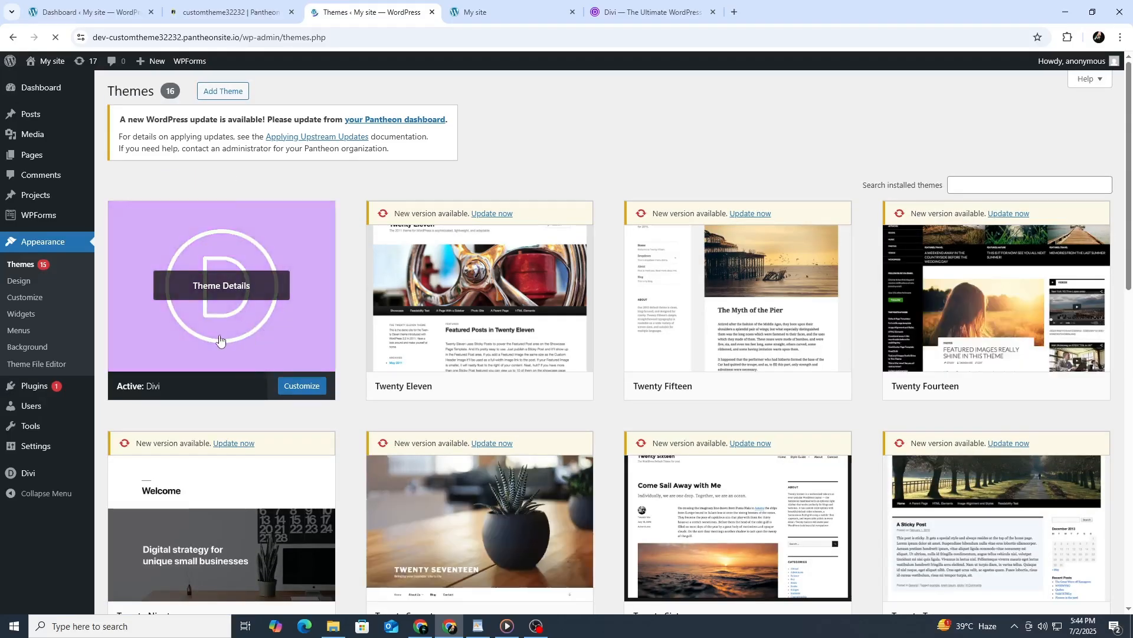
pyautogui.moveTo(15, 411)
pyautogui.moveTo(70, 452)
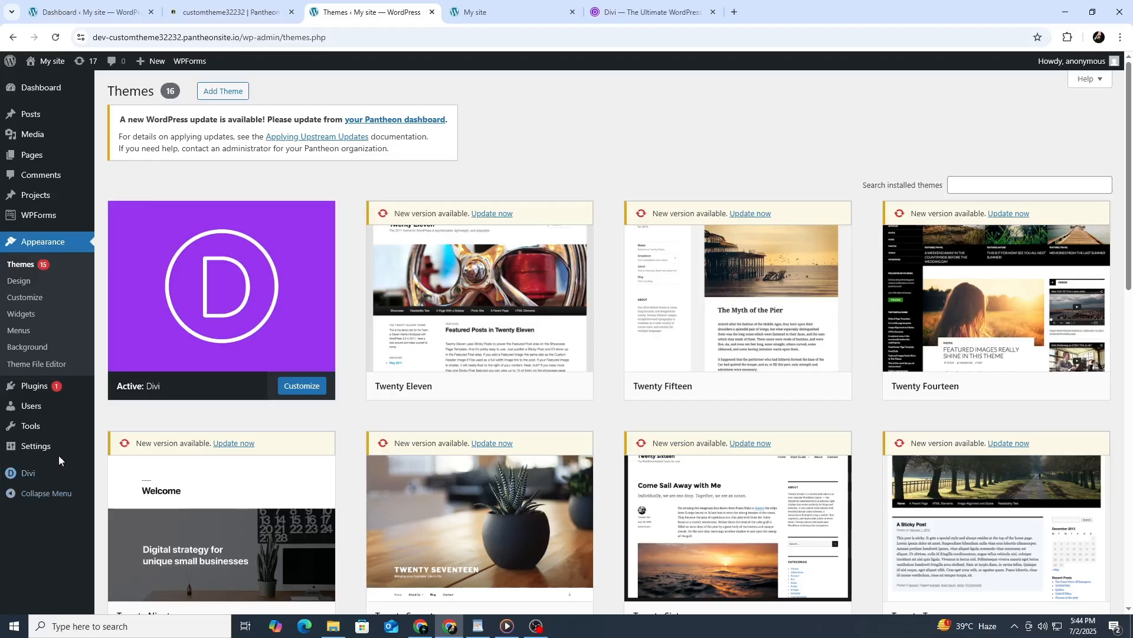
# Add a new page titled "home" in the Divi Builder and choose to start it from a premade layout.
pyautogui.moveTo(53, 162)
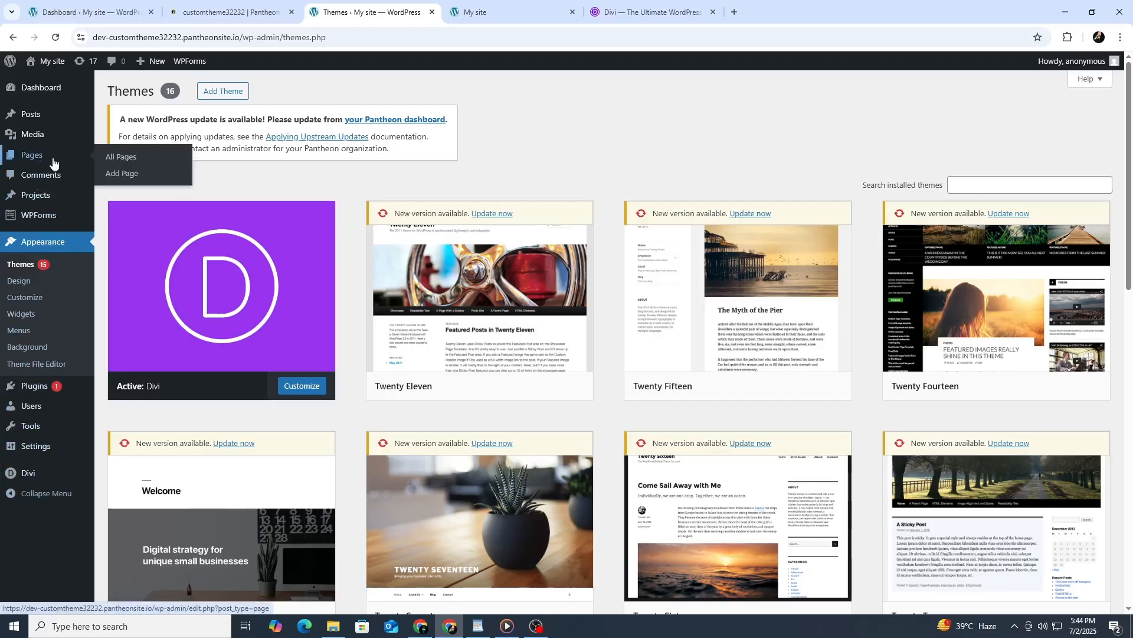
pyautogui.click(113, 173)
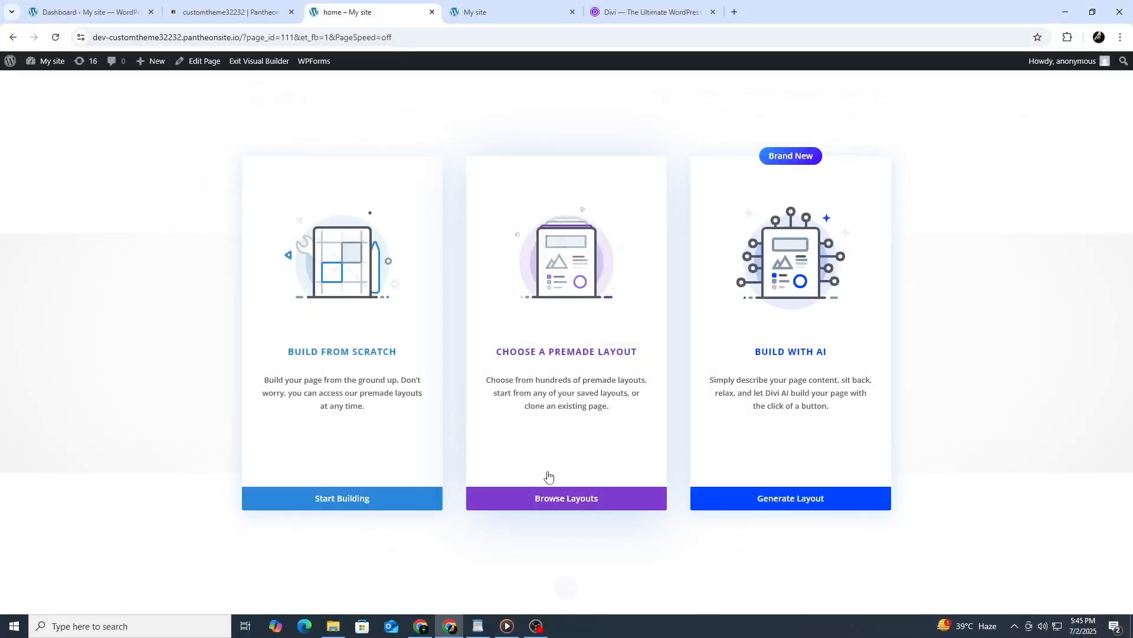
pyautogui.click(549, 498)
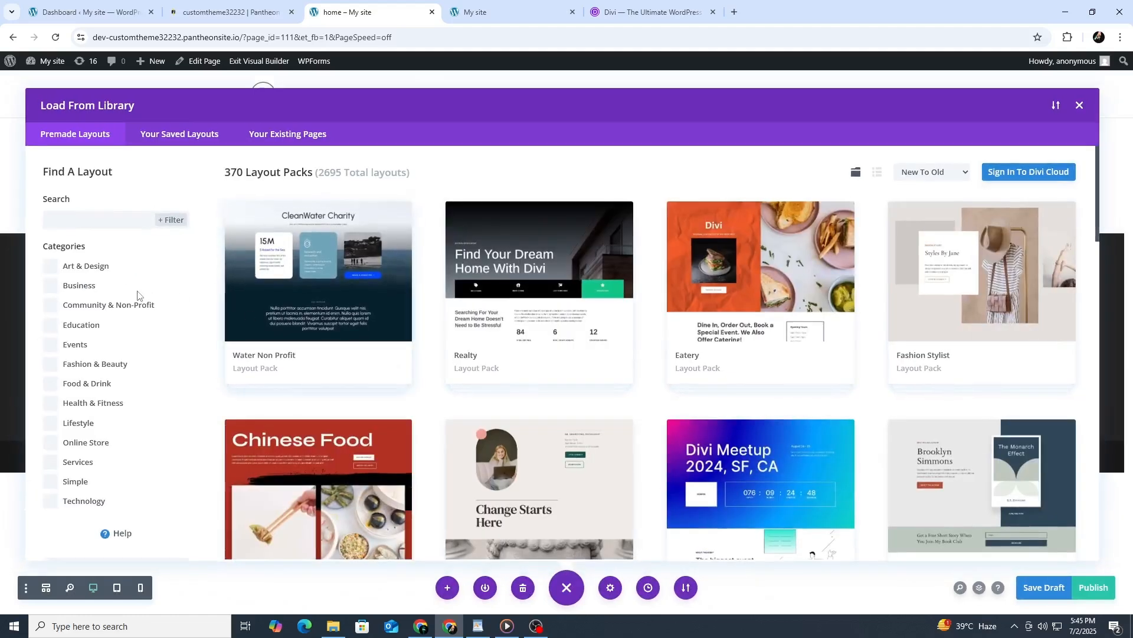
# Filter the premade layouts to the Business category and open the Consulting layout pack.
pyautogui.click(88, 292)
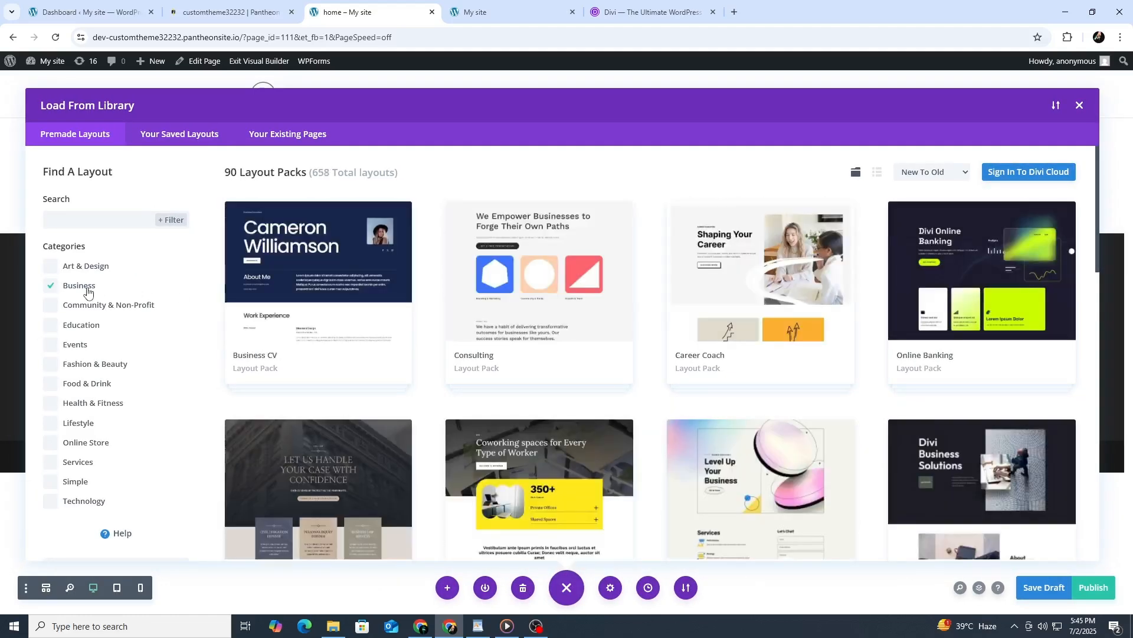
pyautogui.scroll(-2, 380, 322)
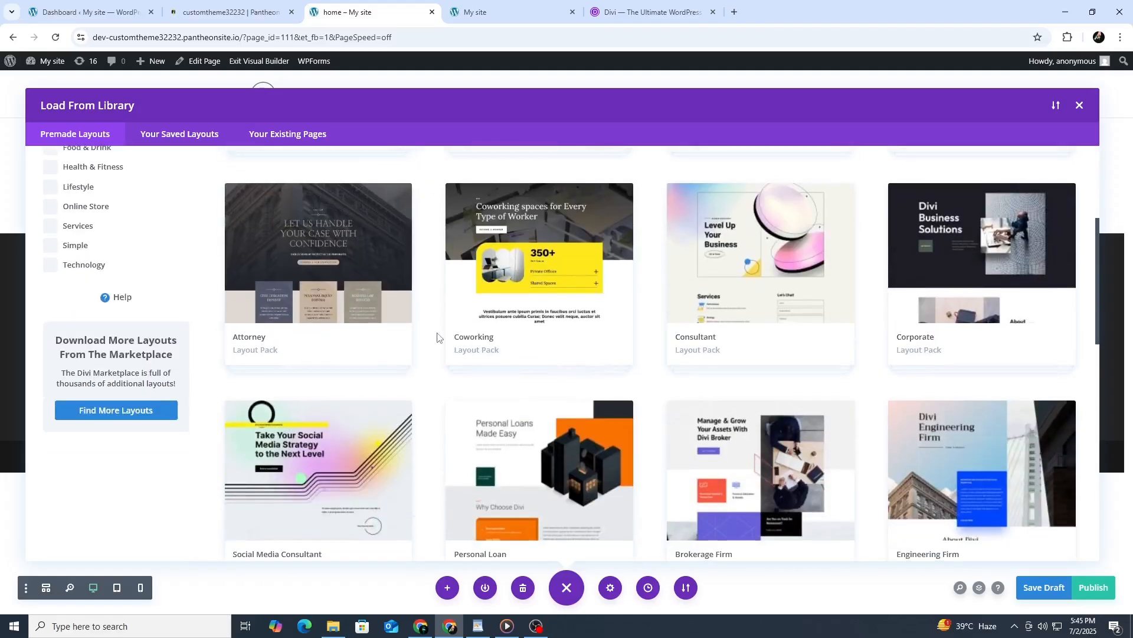
pyautogui.scroll(2, 437, 338)
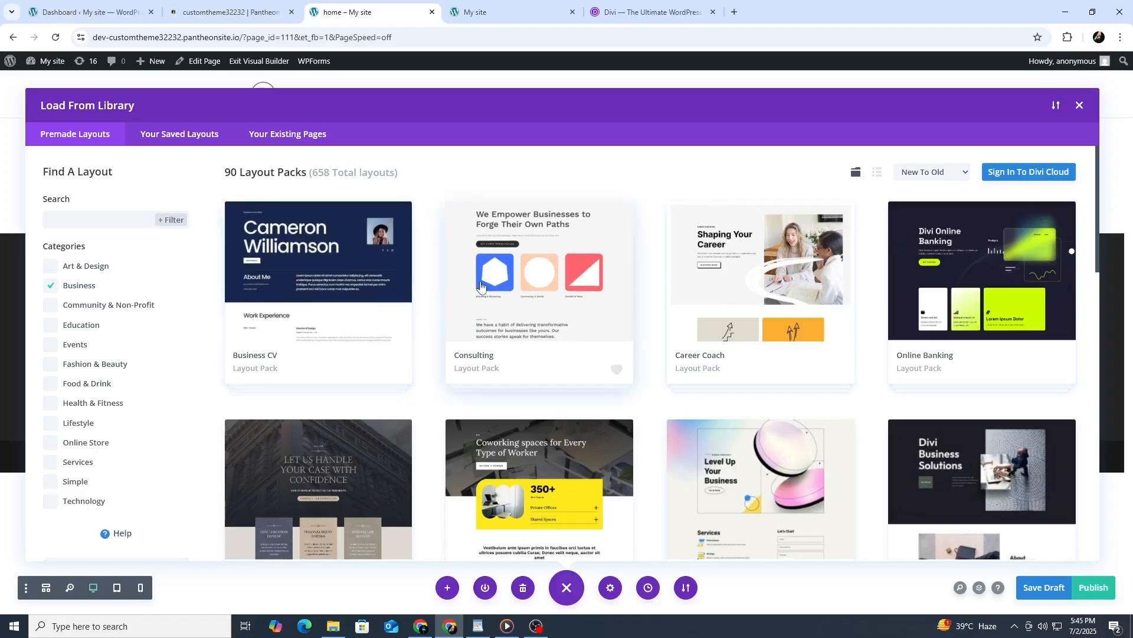
pyautogui.click(533, 325)
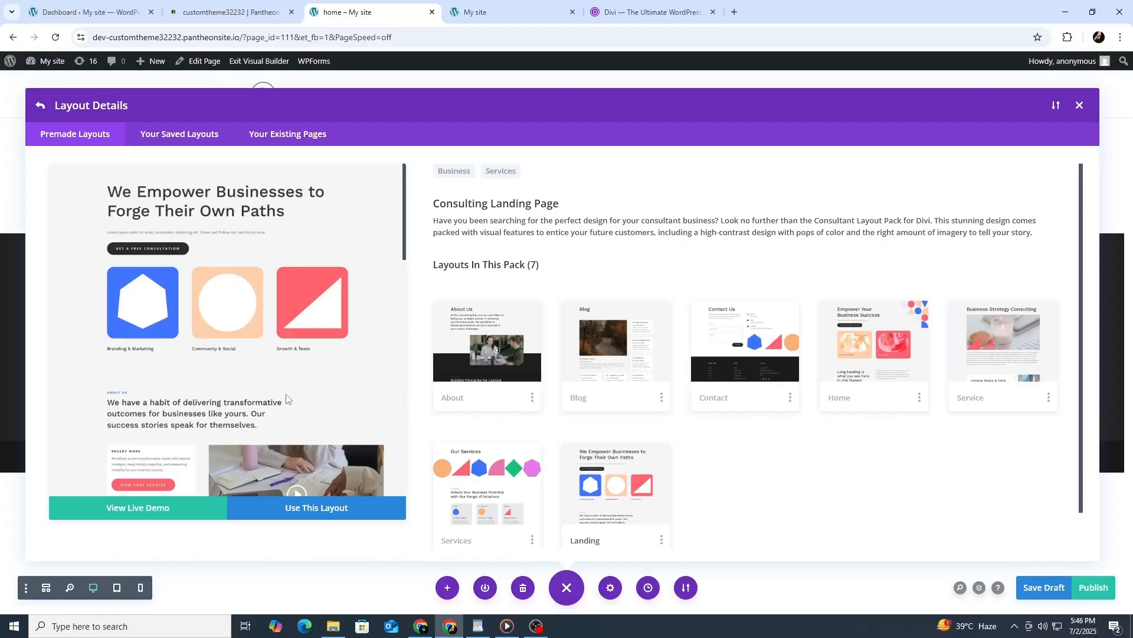
# Load the Consulting Landing Page layout into the page, importing its design presets.
pyautogui.scroll(-2, 287, 399)
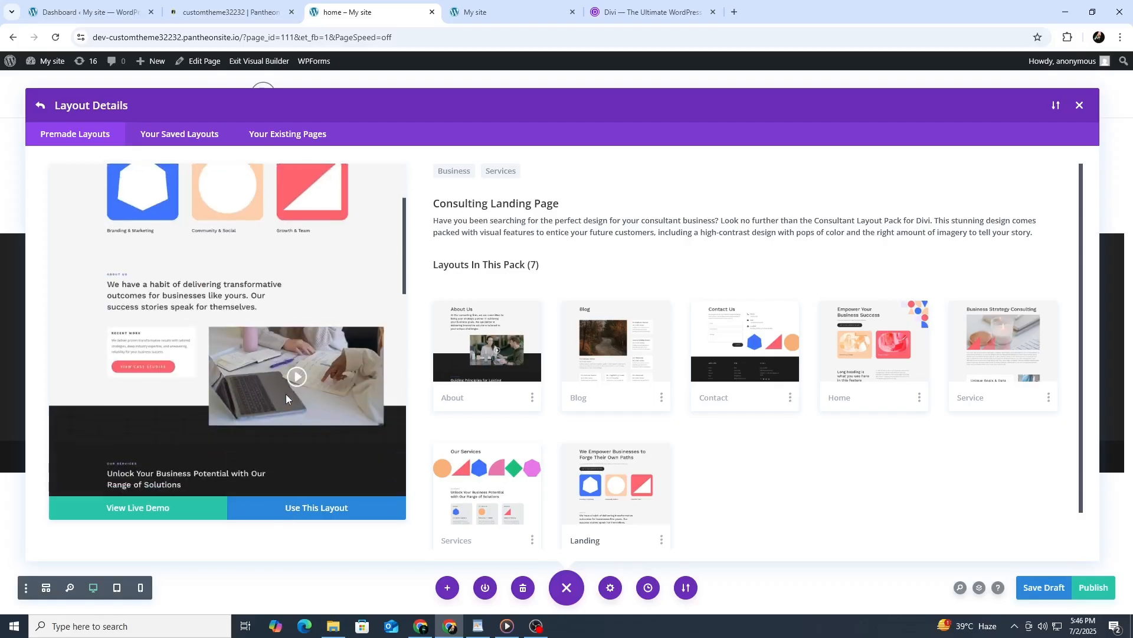
pyautogui.click(321, 509)
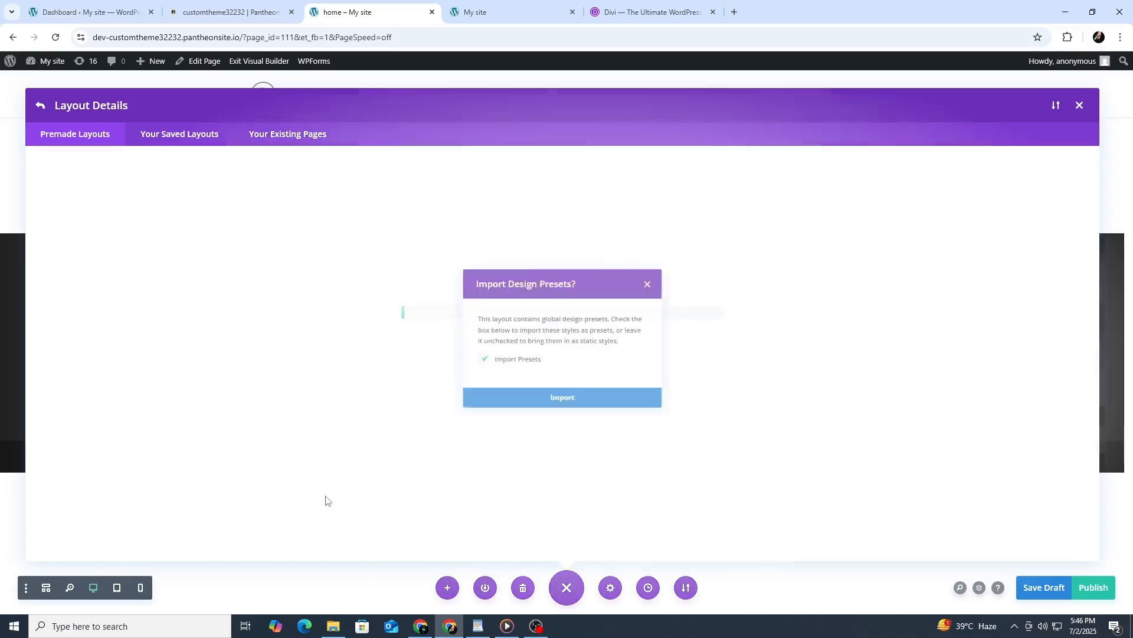
pyautogui.click(518, 404)
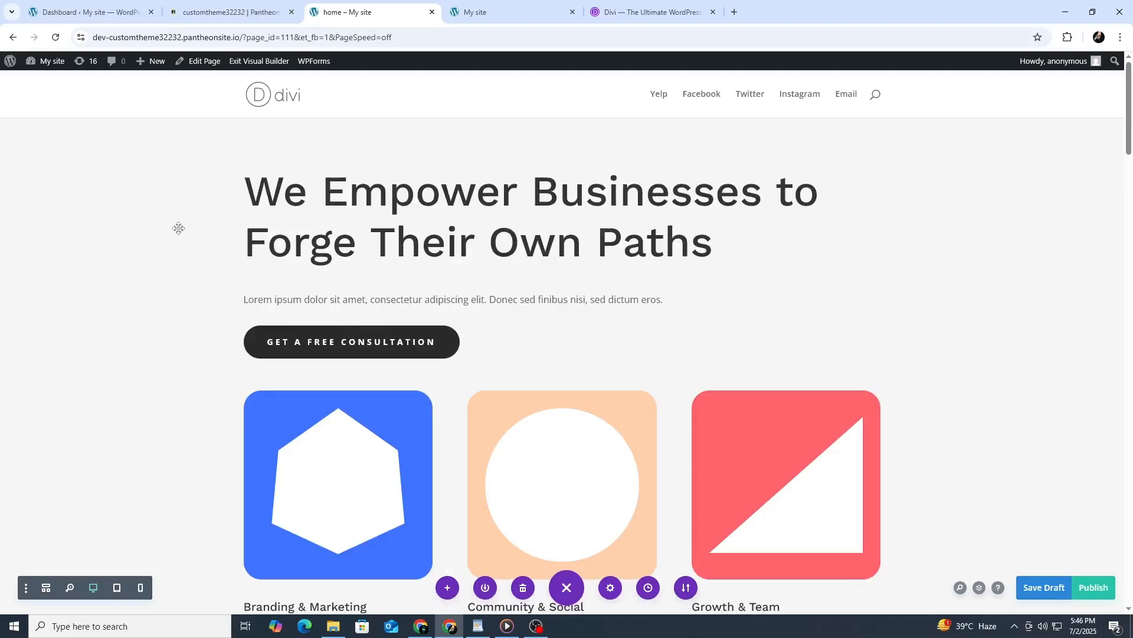
# Look over the loaded Consulting landing page layout from the hero heading down to the services section.
pyautogui.scroll(-2, 248, 265)
pyautogui.scroll(2, 264, 284)
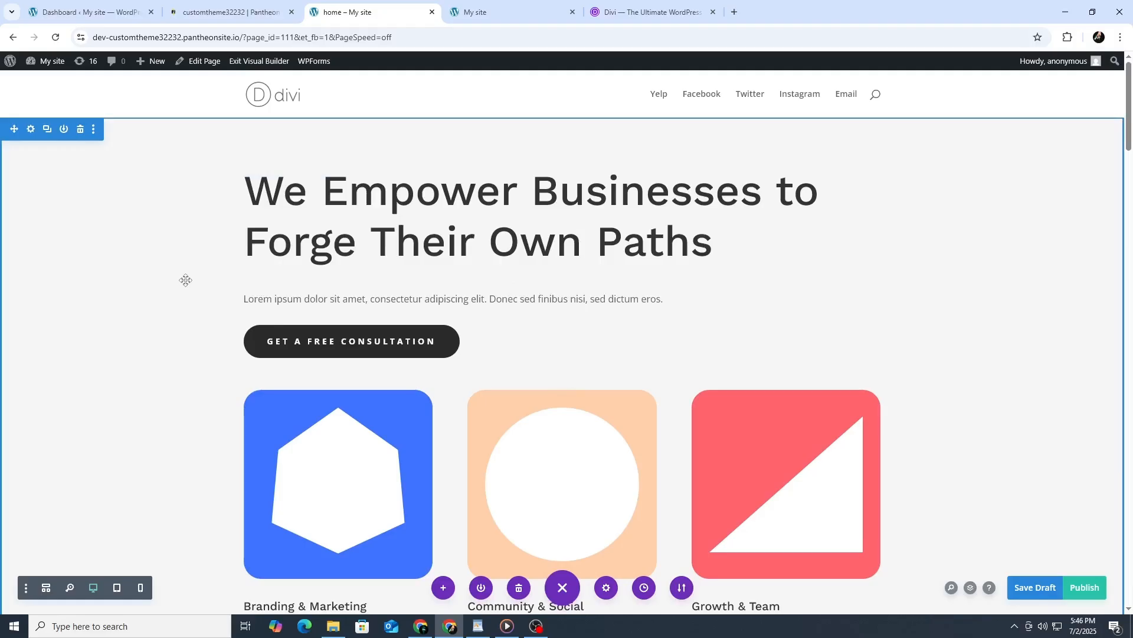
pyautogui.scroll(-10, 277, 334)
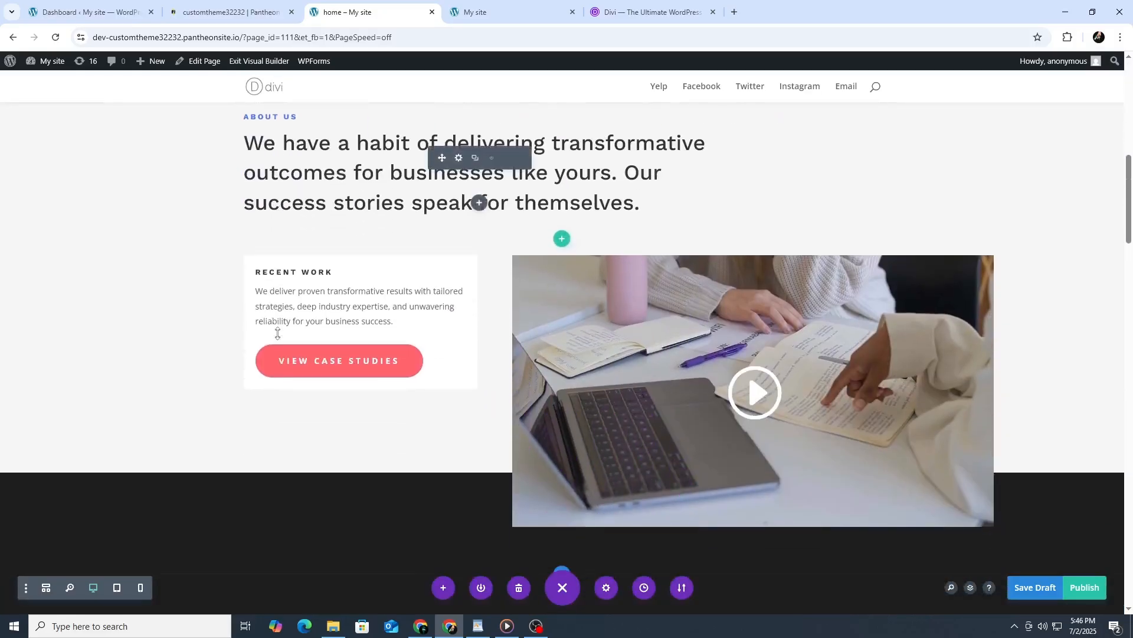
pyautogui.scroll(-2, 278, 334)
pyautogui.scroll(-2, 479, 314)
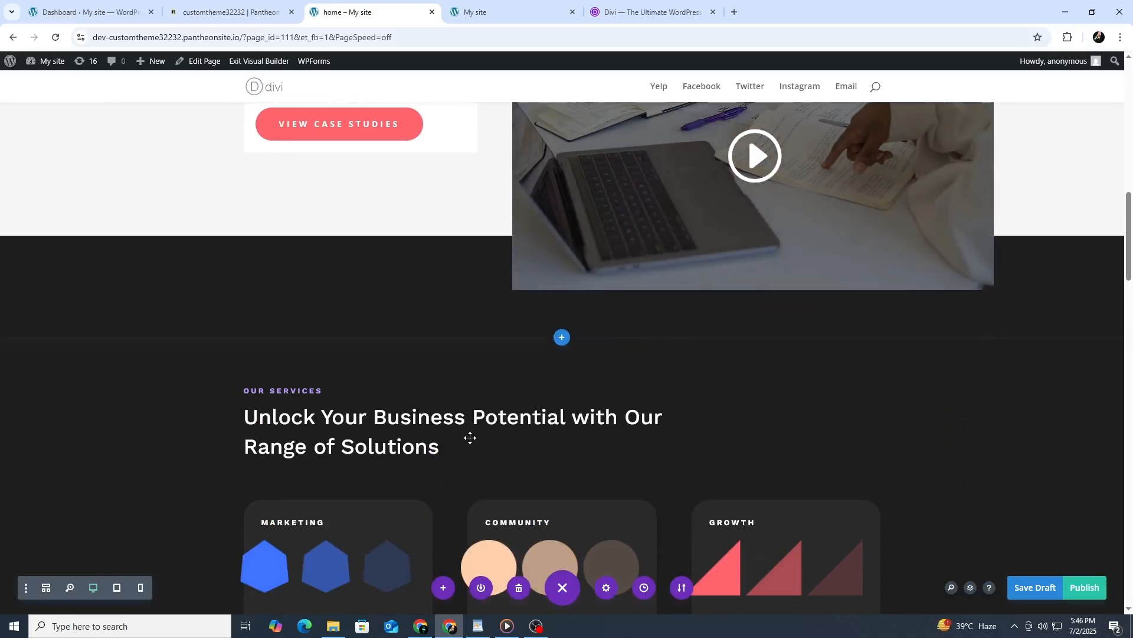
pyautogui.scroll(-4, 470, 438)
pyautogui.scroll(4, 465, 431)
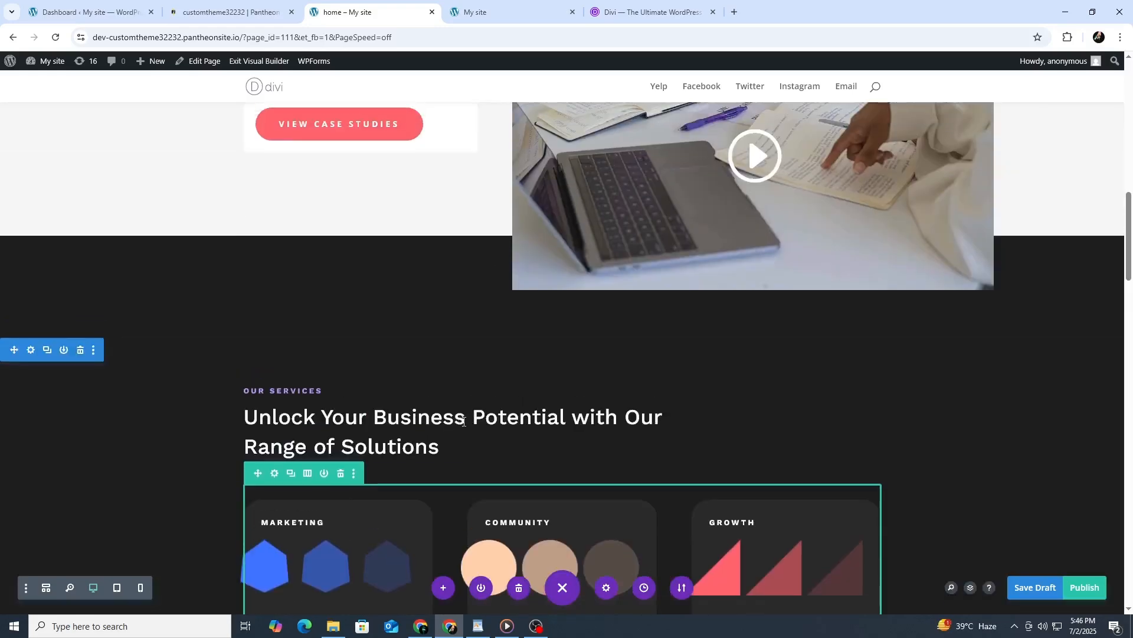
pyautogui.scroll(14, 463, 421)
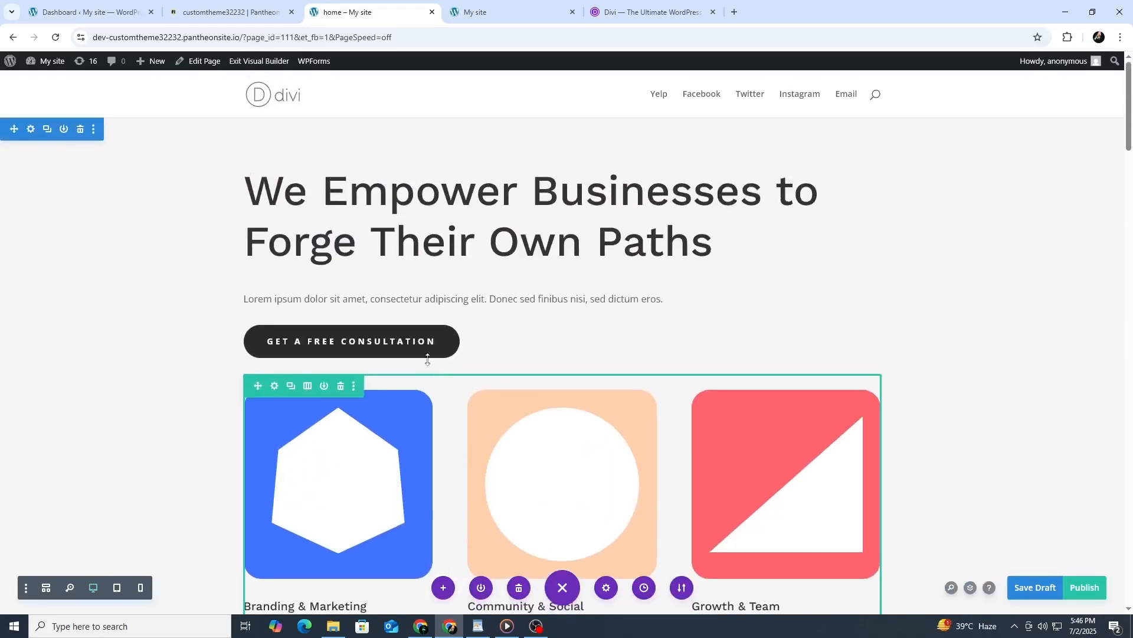
# Select a letter in the hero heading to examine the inline text formatting options.
pyautogui.click(418, 205)
pyautogui.hotkey('shift', 'Left')
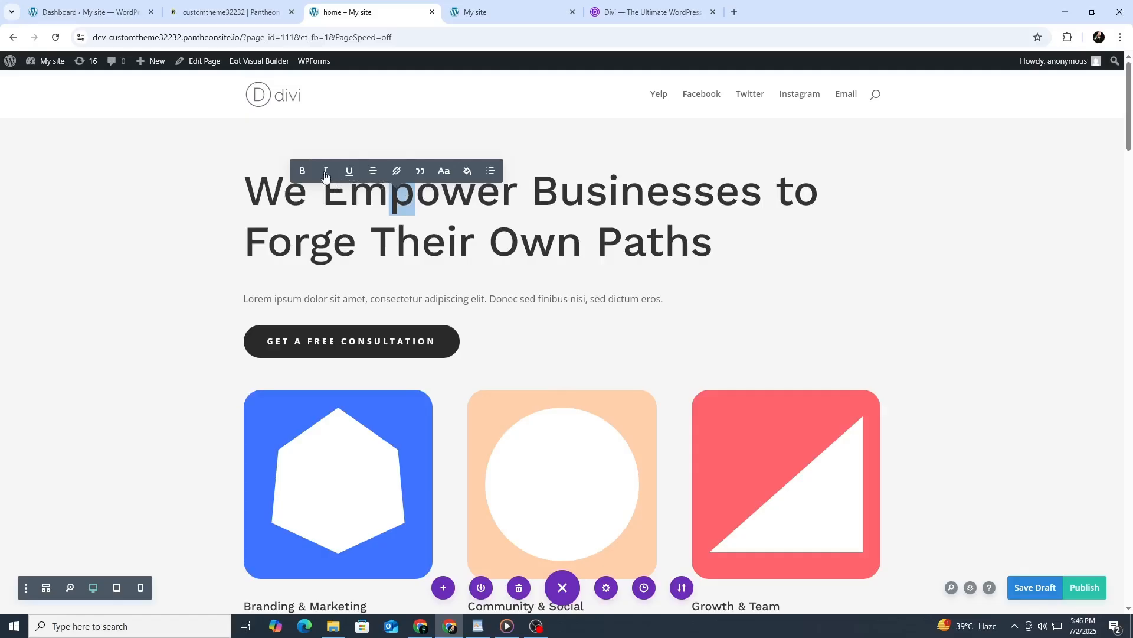
pyautogui.click(284, 182)
# Open the settings of the blue hexagon image, examine its design options and close them.
pyautogui.scroll(-2, 307, 295)
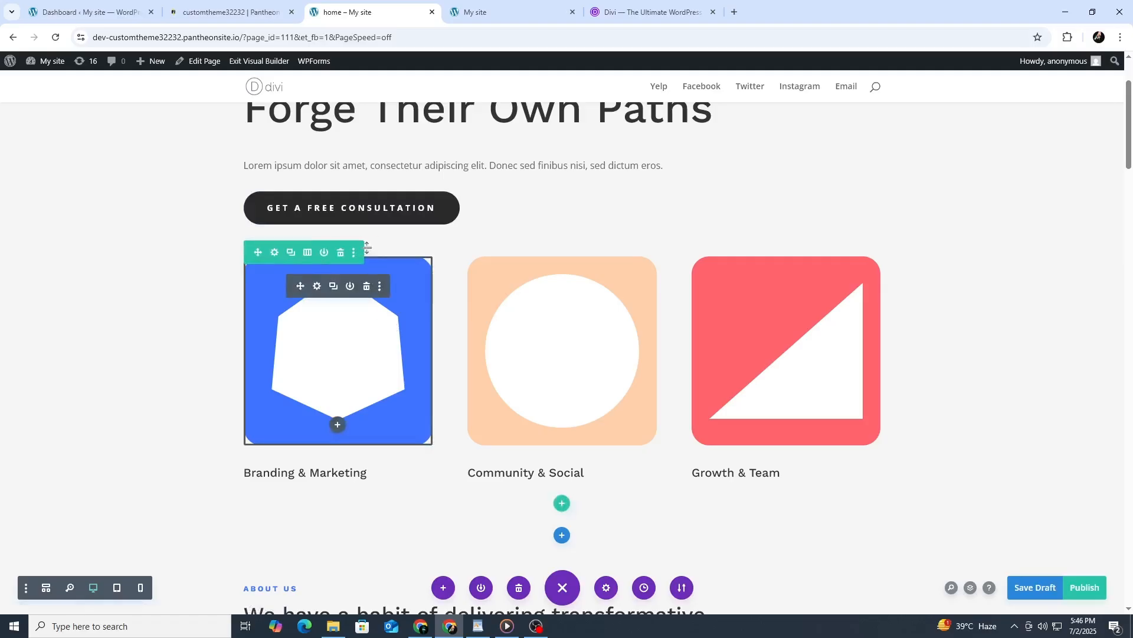
pyautogui.click(318, 287)
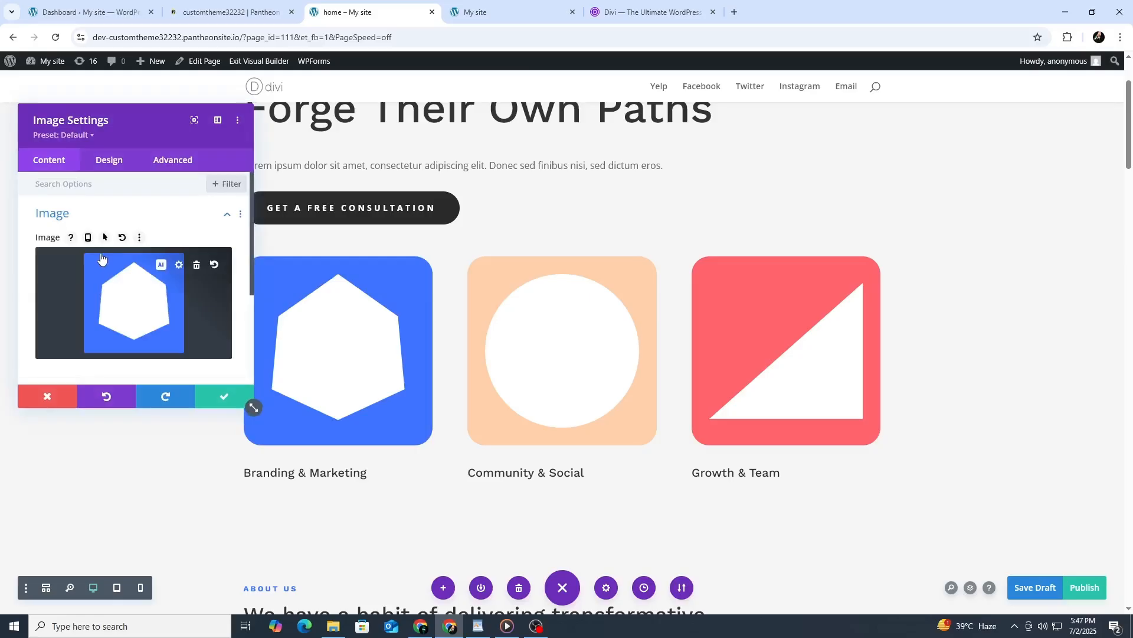
pyautogui.click(110, 161)
pyautogui.scroll(-2, 151, 262)
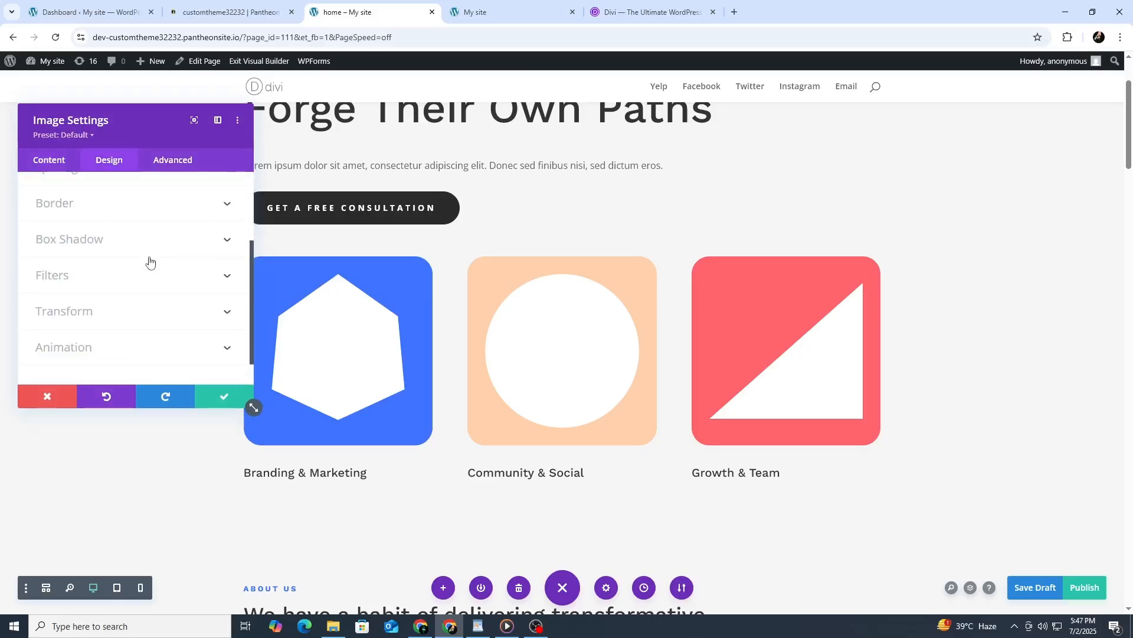
pyautogui.scroll(-1, 156, 272)
pyautogui.click(239, 406)
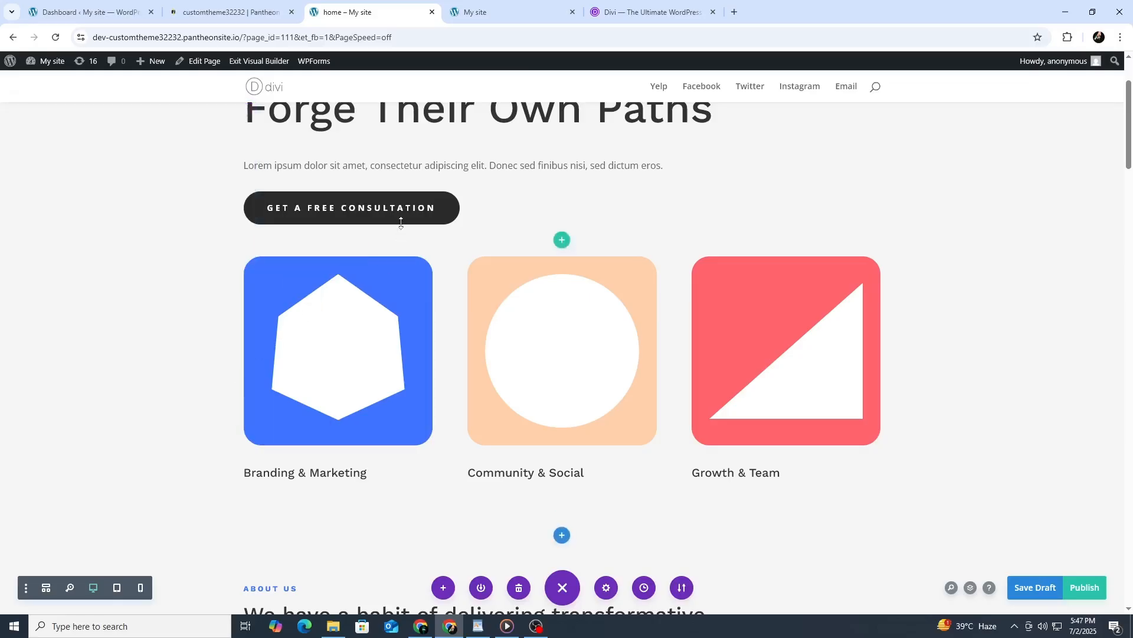
# Delete the "Get a Free Consultation" button module and duplicate the blue hexagon image.
pyautogui.click(591, 197)
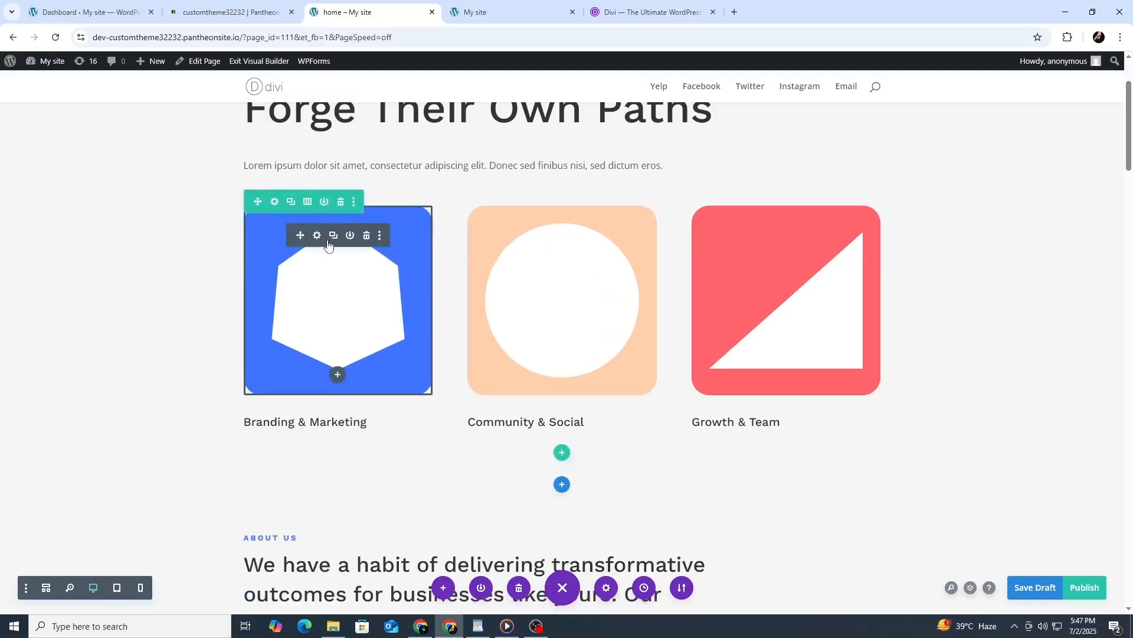
pyautogui.click(333, 236)
pyautogui.scroll(-5, 340, 375)
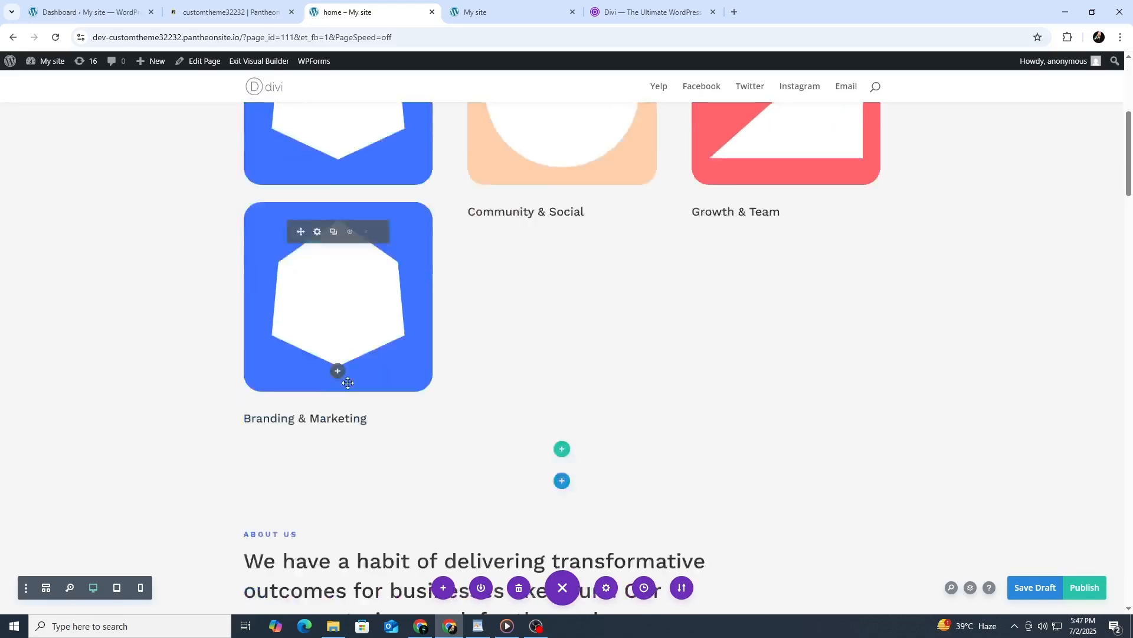
# Check the background options in the About Us heading's text settings, close them and save the home page as a draft.
pyautogui.scroll(-2, 471, 401)
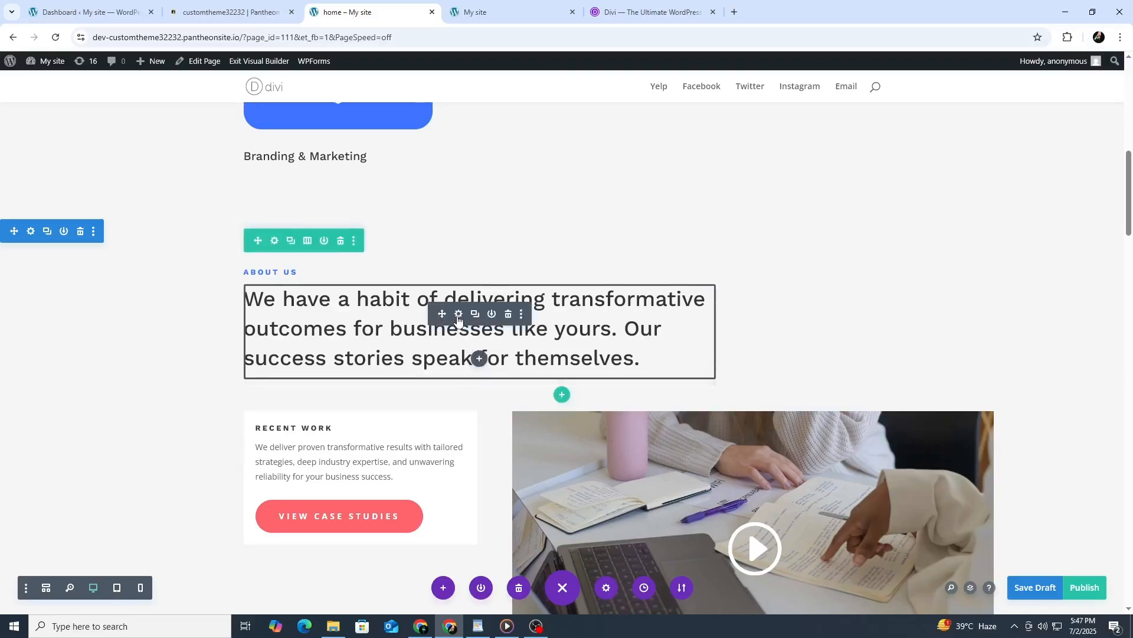
pyautogui.click(458, 314)
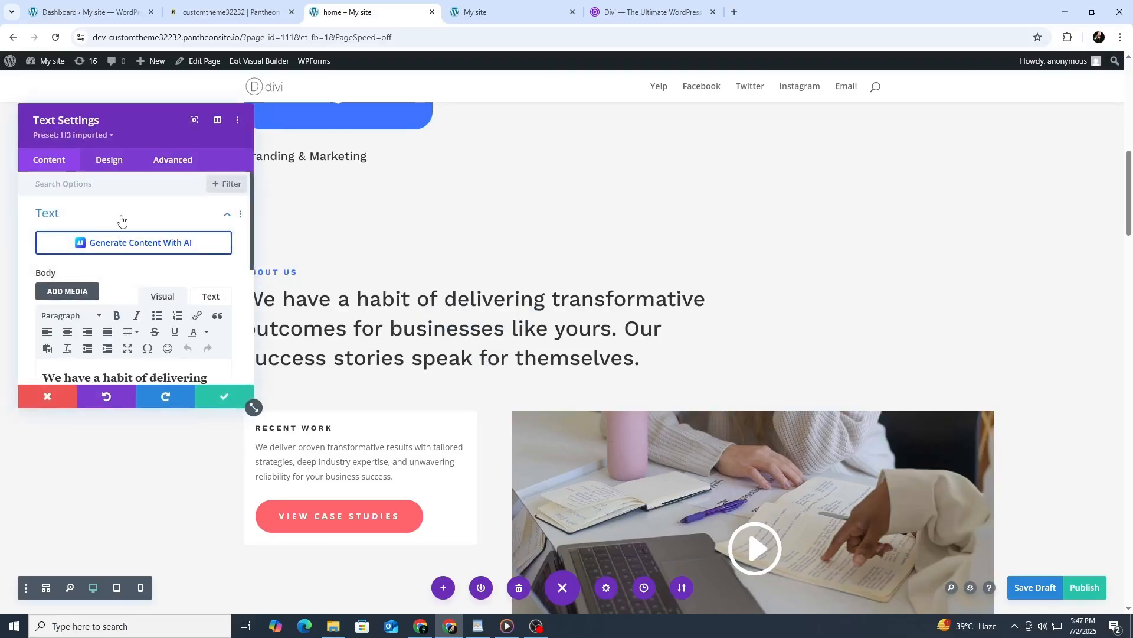
pyautogui.scroll(-5, 127, 295)
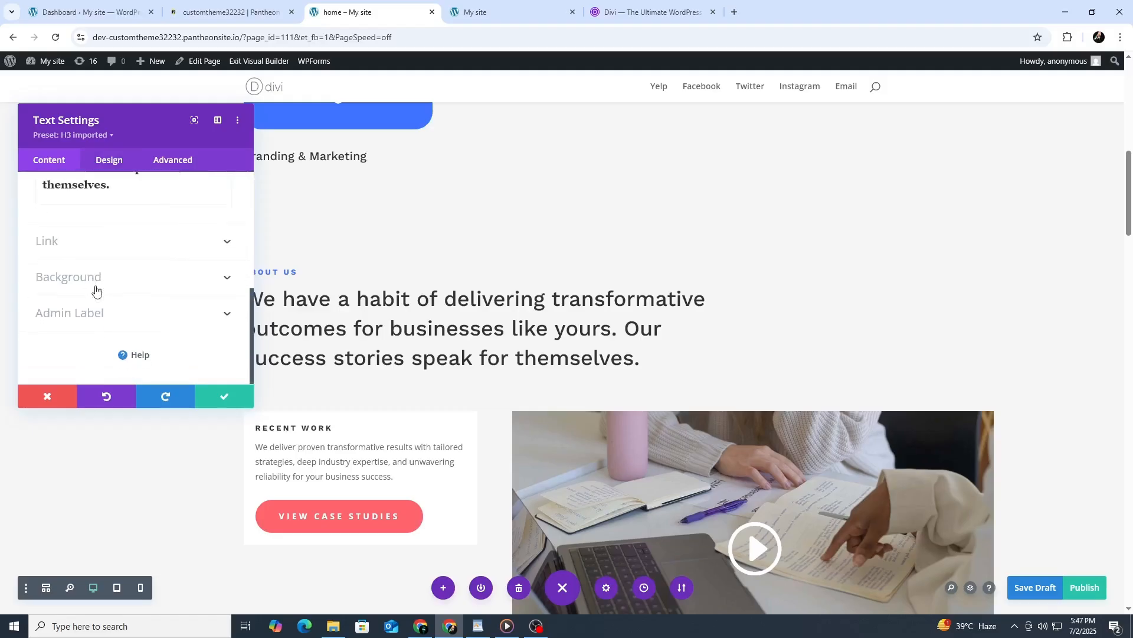
pyautogui.click(163, 278)
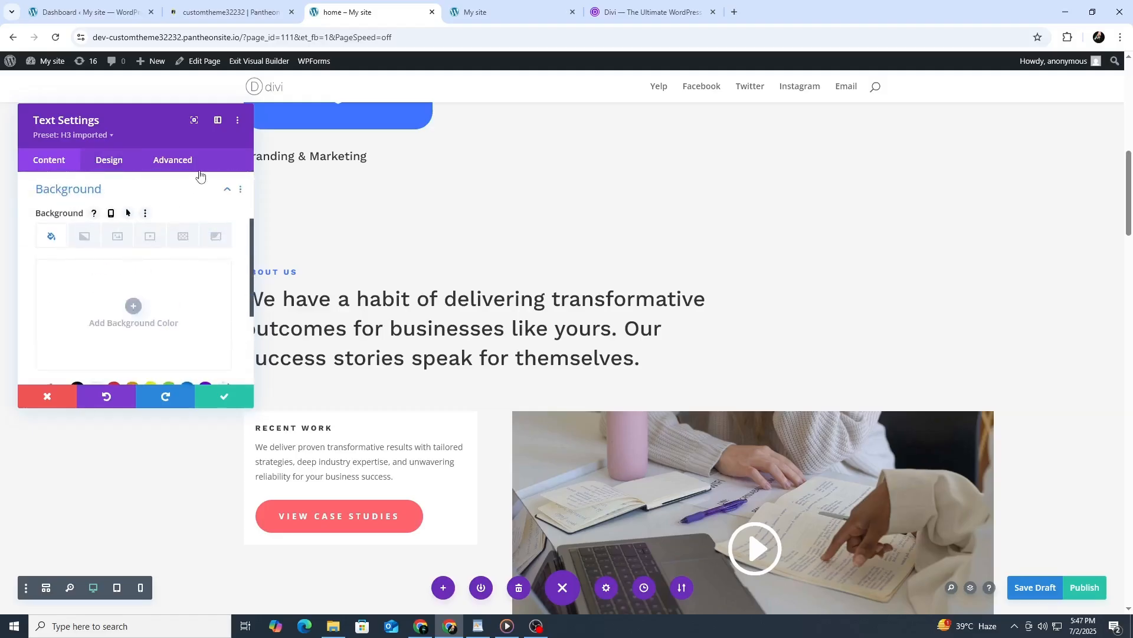
pyautogui.click(227, 400)
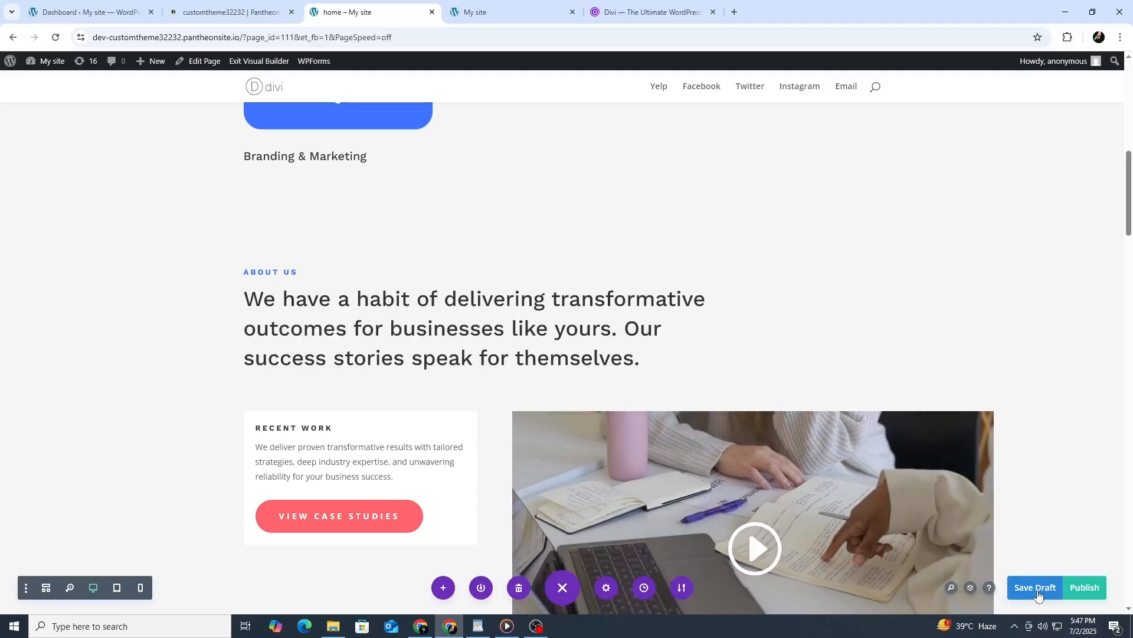
pyautogui.click(1037, 592)
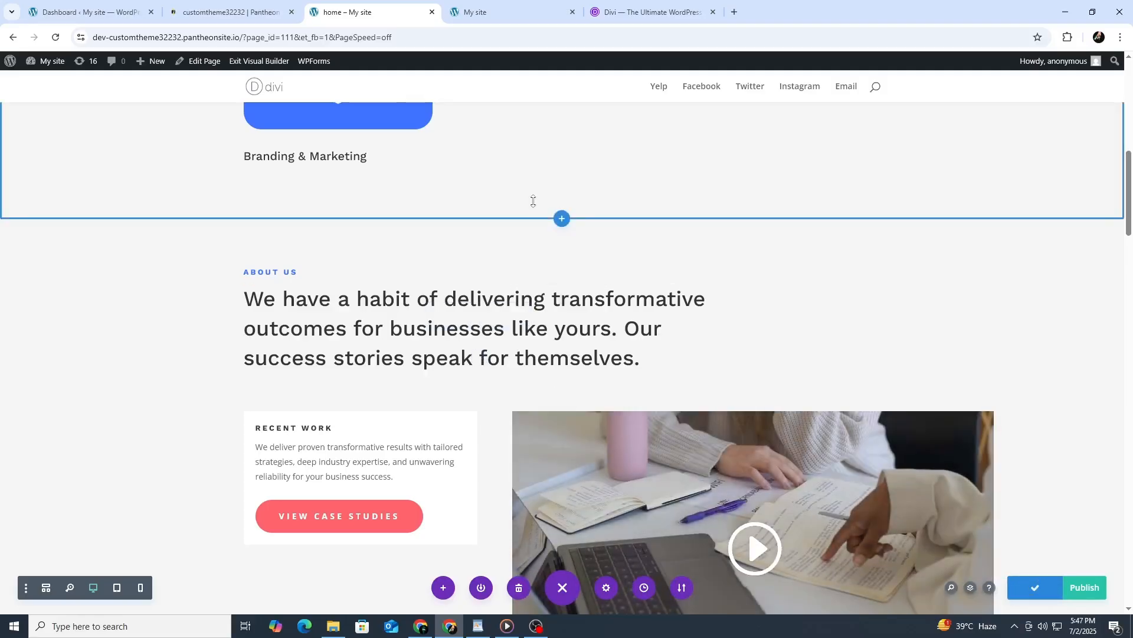
# In the WordPress reading settings, make the homepage display the static page Home and save the changes.
pyautogui.click(89, 12)
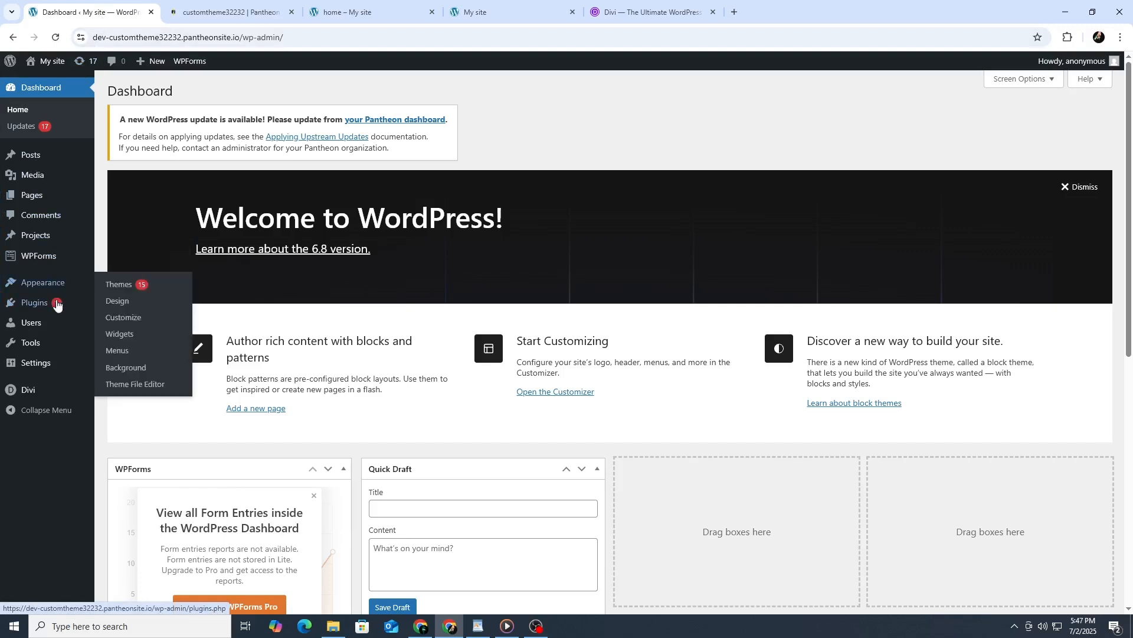
pyautogui.moveTo(69, 369)
pyautogui.click(121, 397)
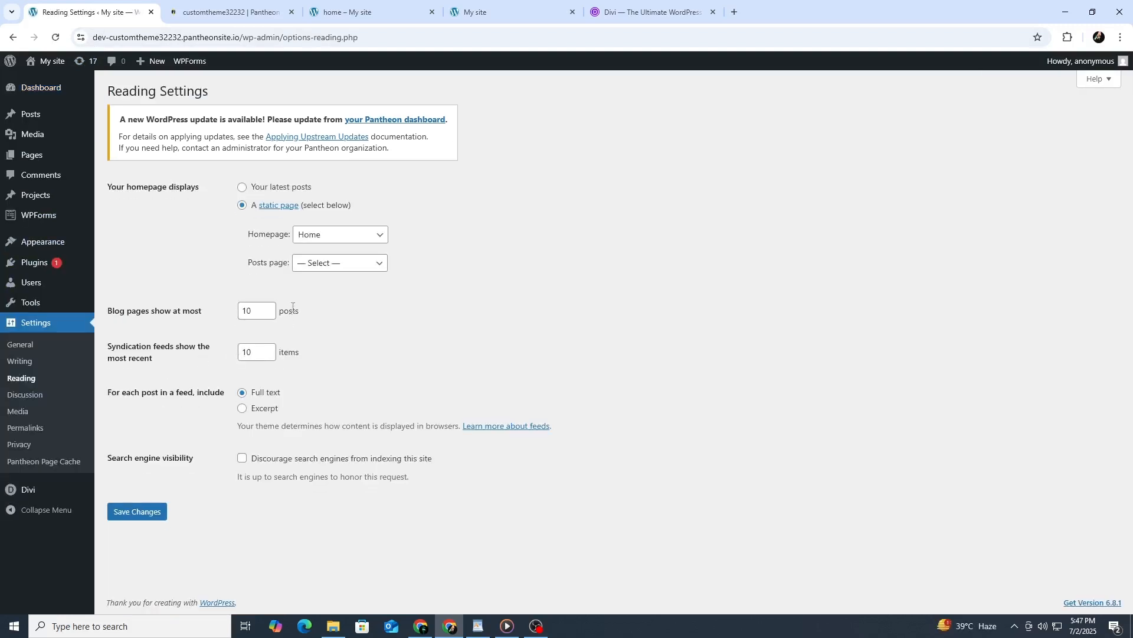
pyautogui.click(243, 188)
pyautogui.click(242, 207)
pyautogui.click(329, 242)
pyautogui.click(328, 242)
pyautogui.click(143, 512)
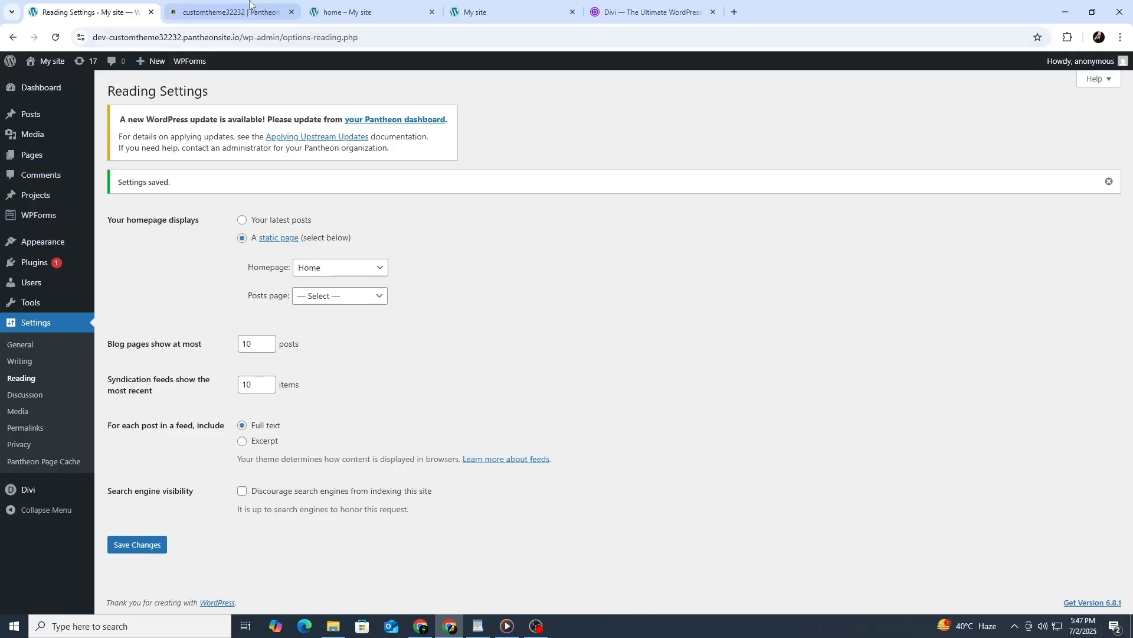
# Add a new page titled "about" in the Divi Builder and browse the premade layouts for it.
pyautogui.click(340, 6)
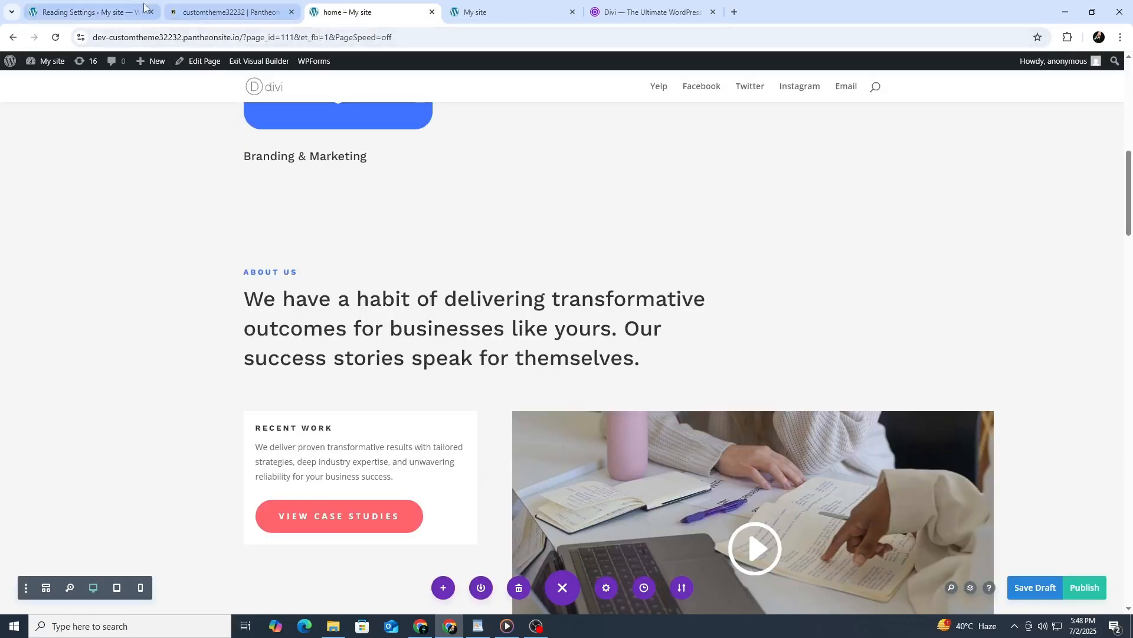
pyautogui.click(111, 4)
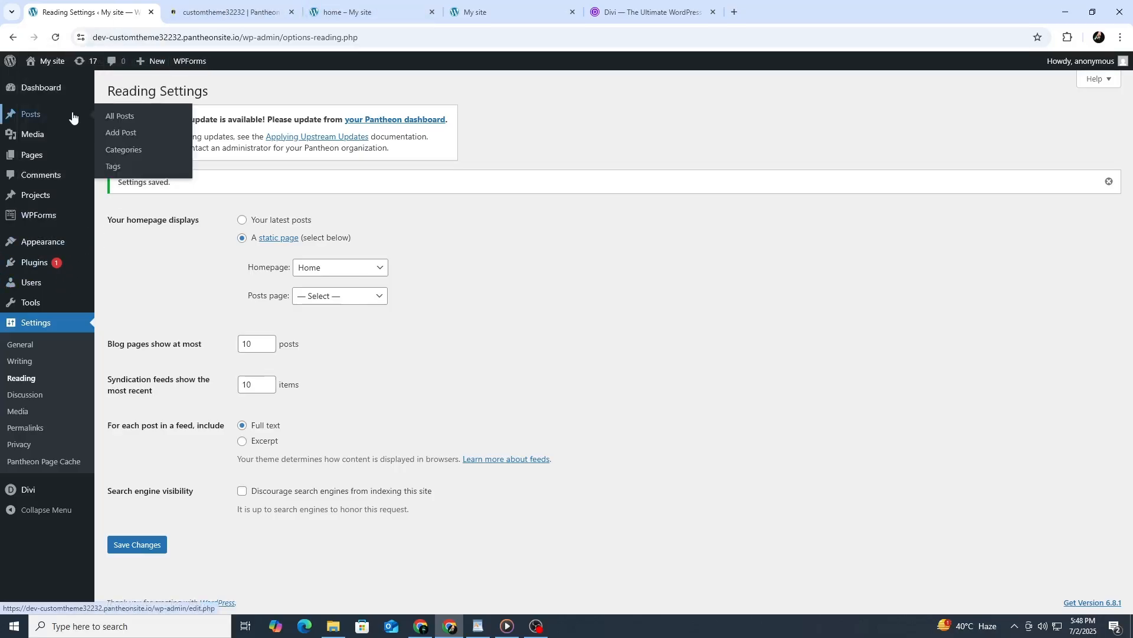
pyautogui.moveTo(73, 161)
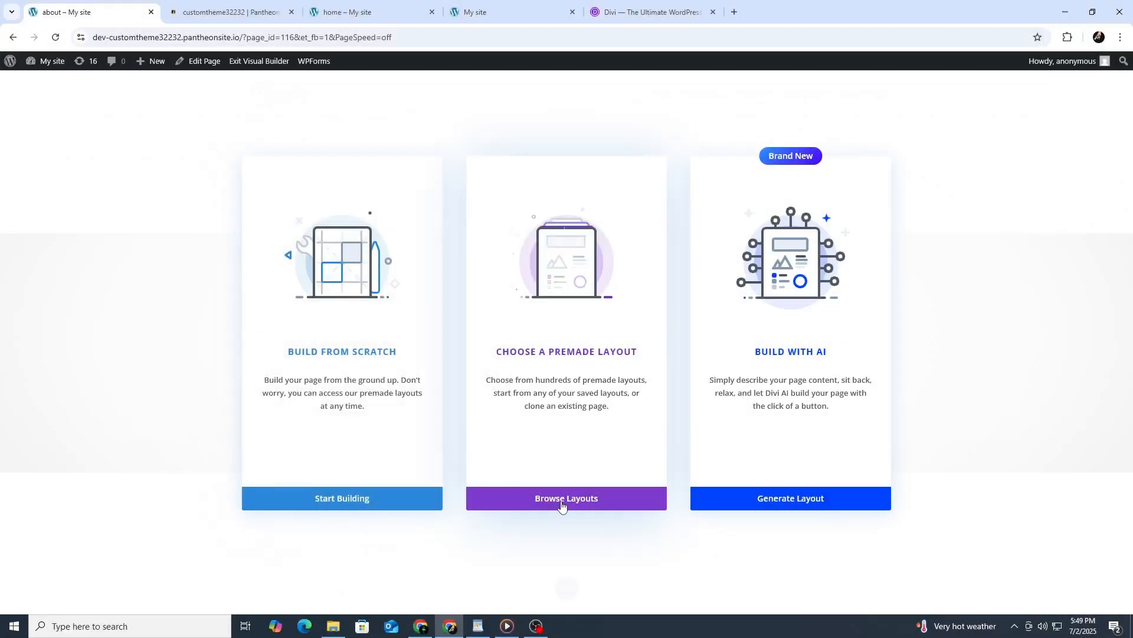
pyautogui.click(562, 499)
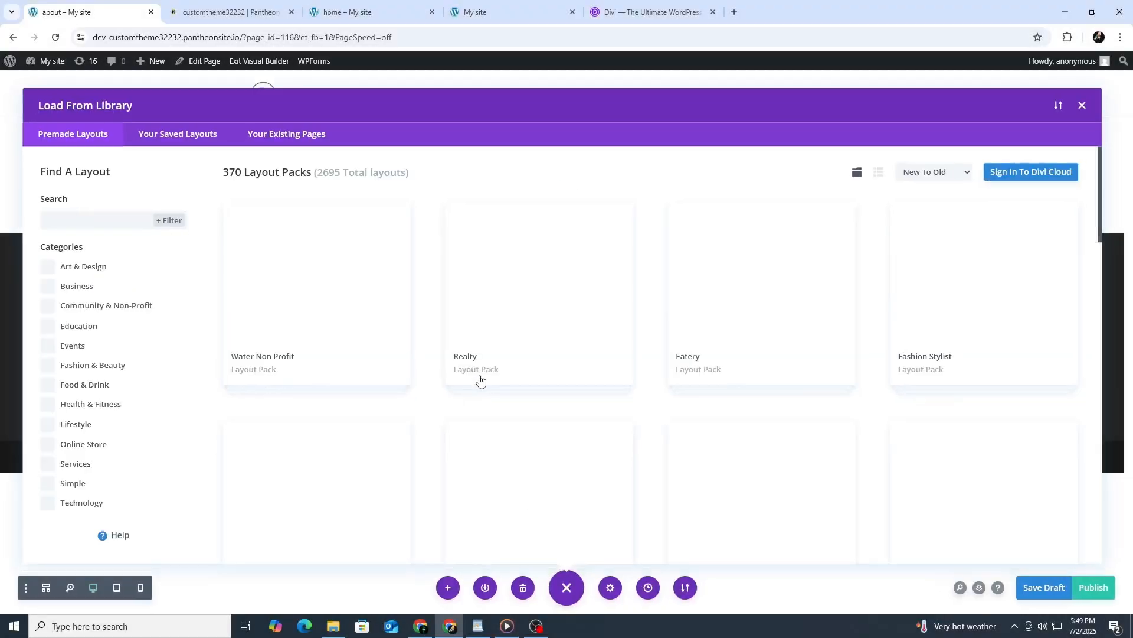
# Filter the premade layouts to the Business category and load the Consulting Landing Page layout into the about page.
pyautogui.click(81, 289)
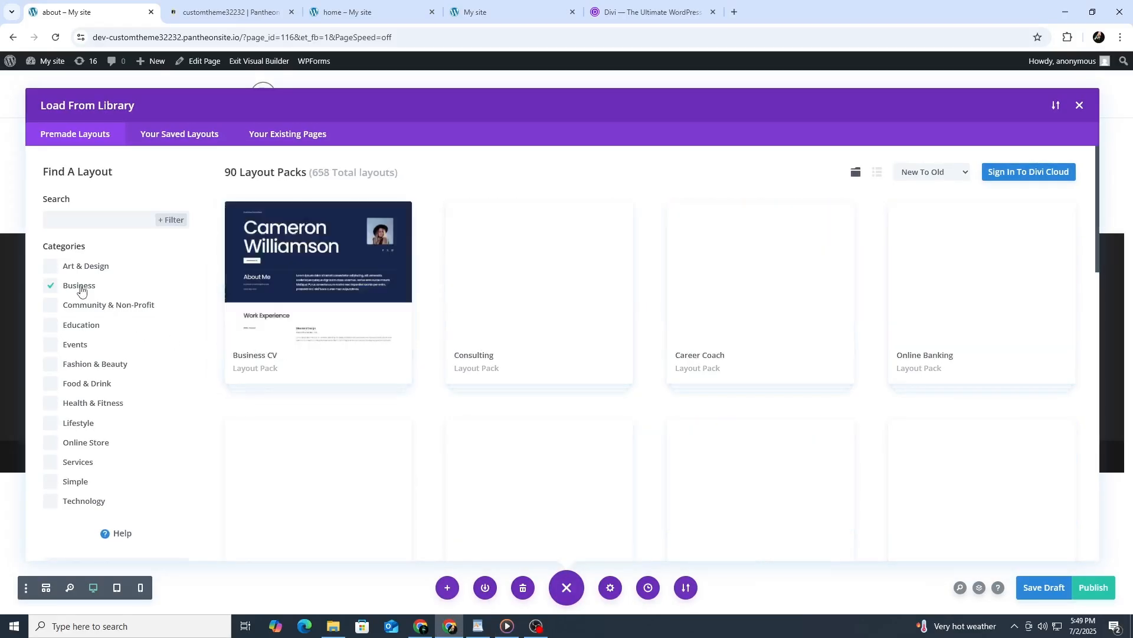
pyautogui.click(544, 325)
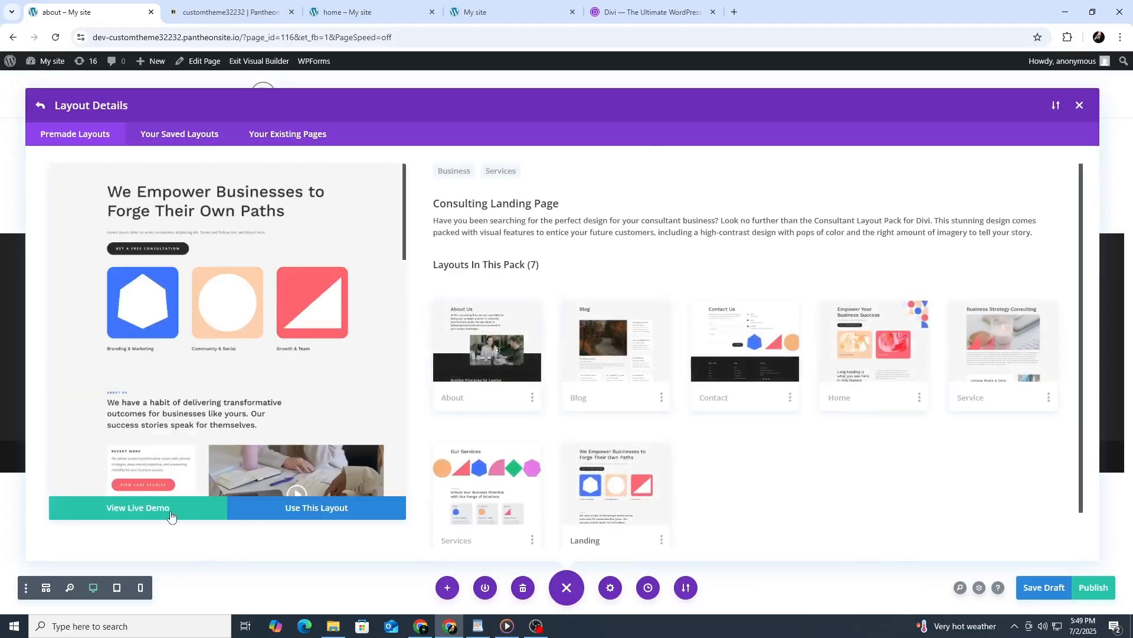
pyautogui.click(272, 508)
pyautogui.click(582, 402)
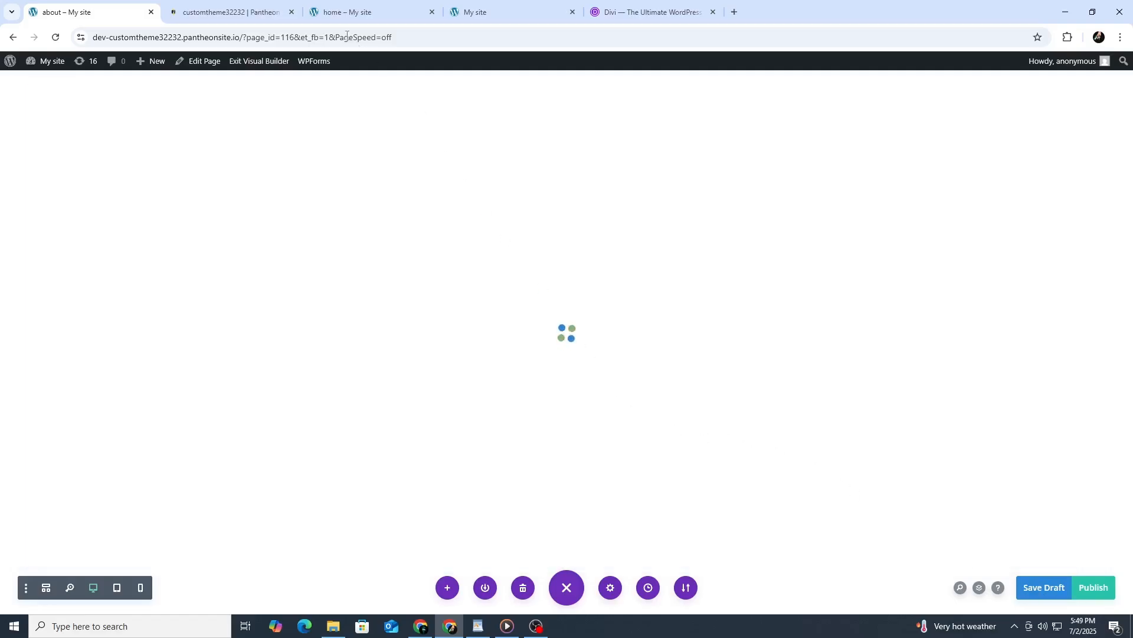
pyautogui.click(462, 6)
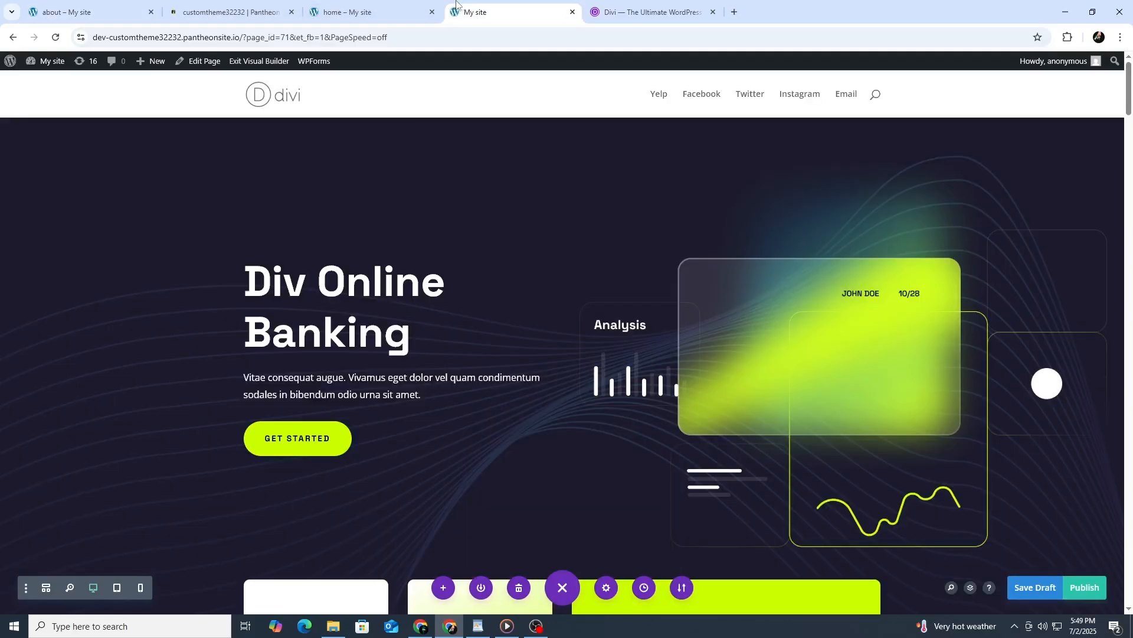
pyautogui.click(356, 5)
pyautogui.click(109, 12)
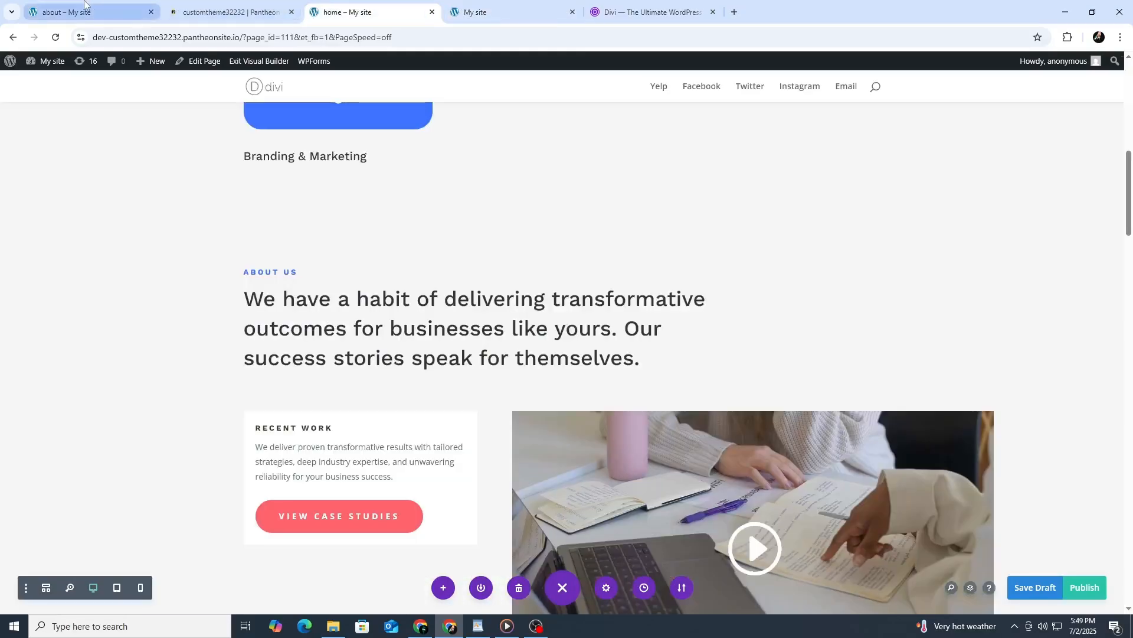
# Review the about page's layout down to the footer and publish the page.
pyautogui.scroll(-20, 386, 272)
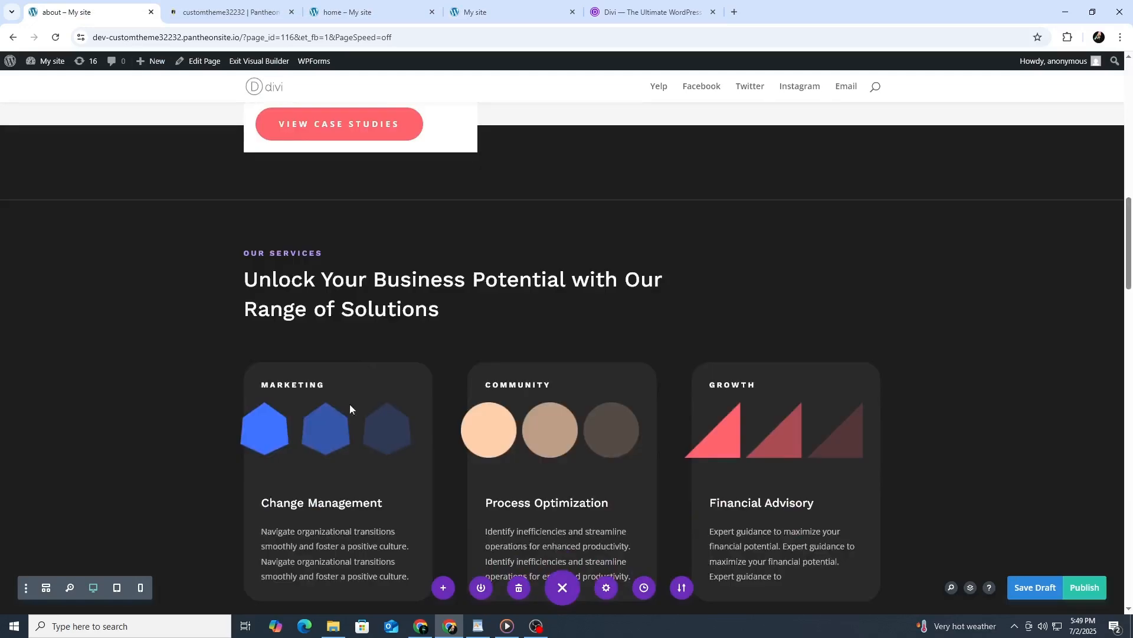
pyautogui.scroll(-8, 330, 422)
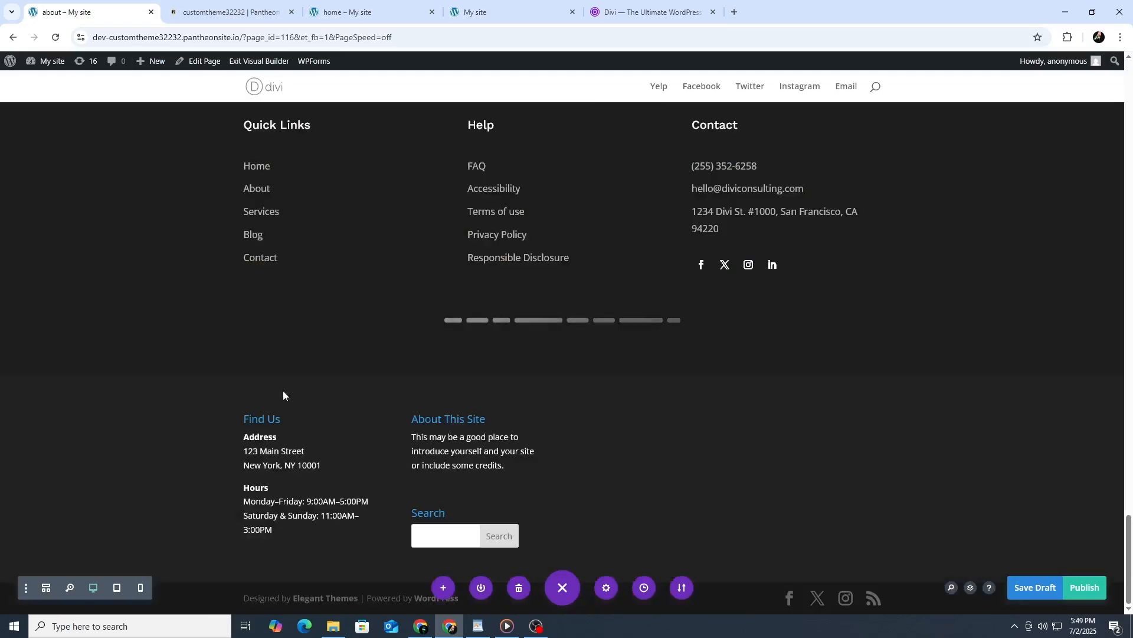
pyautogui.scroll(2, 283, 395)
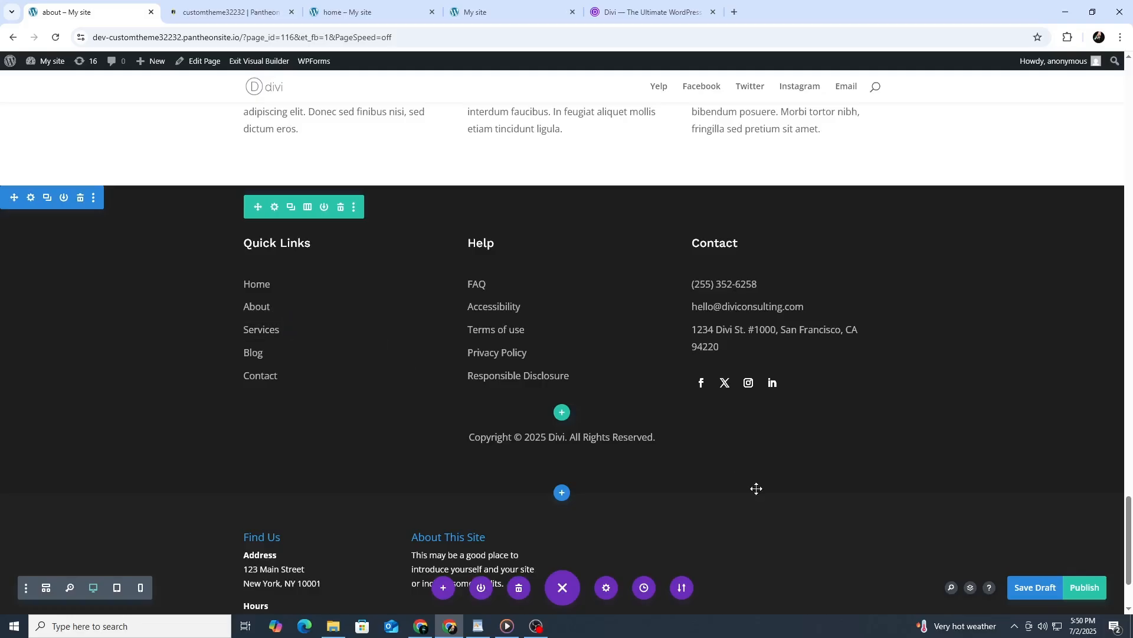
pyautogui.click(1071, 588)
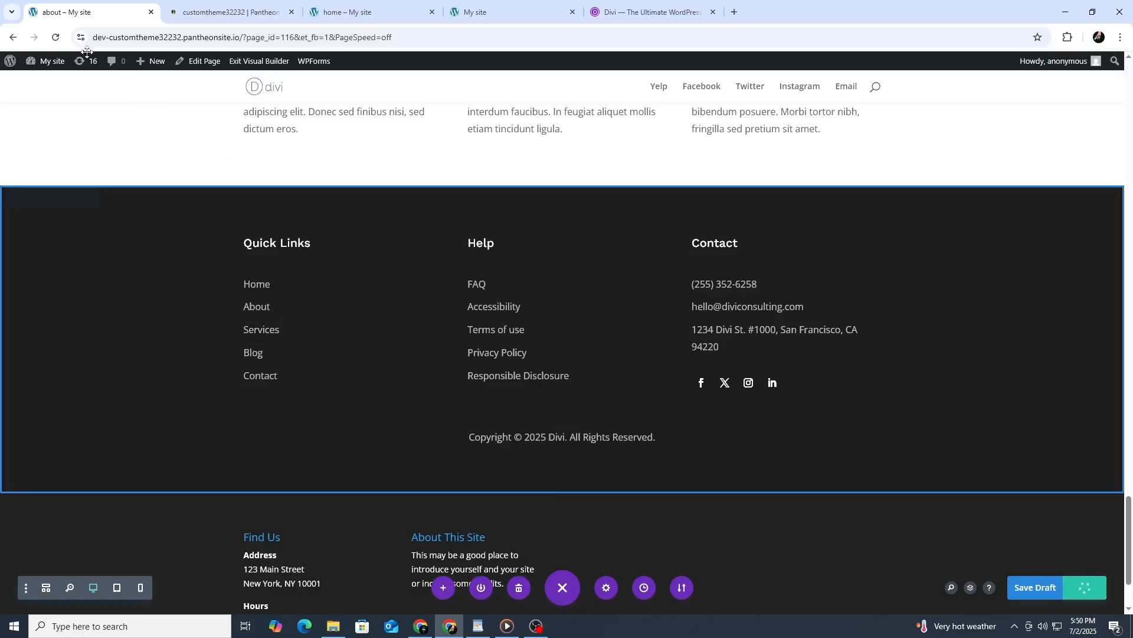
pyautogui.moveTo(11, 64)
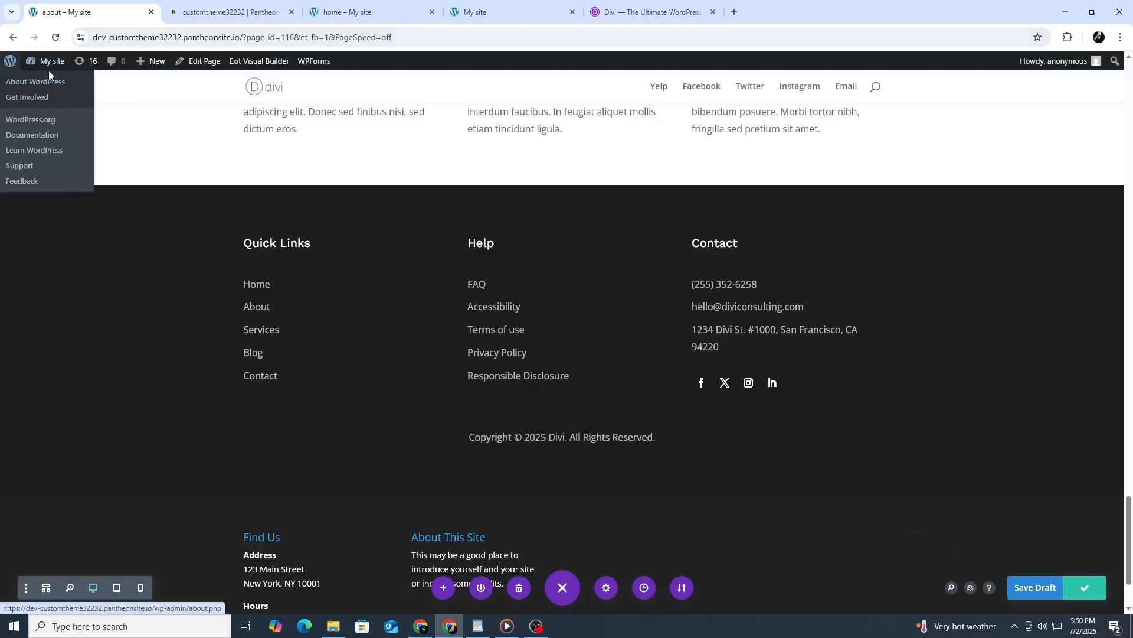
# Open the WordPress menu editor and select the pages Home and "A homepage section" as items for the Social Links Menu.
pyautogui.click(45, 83)
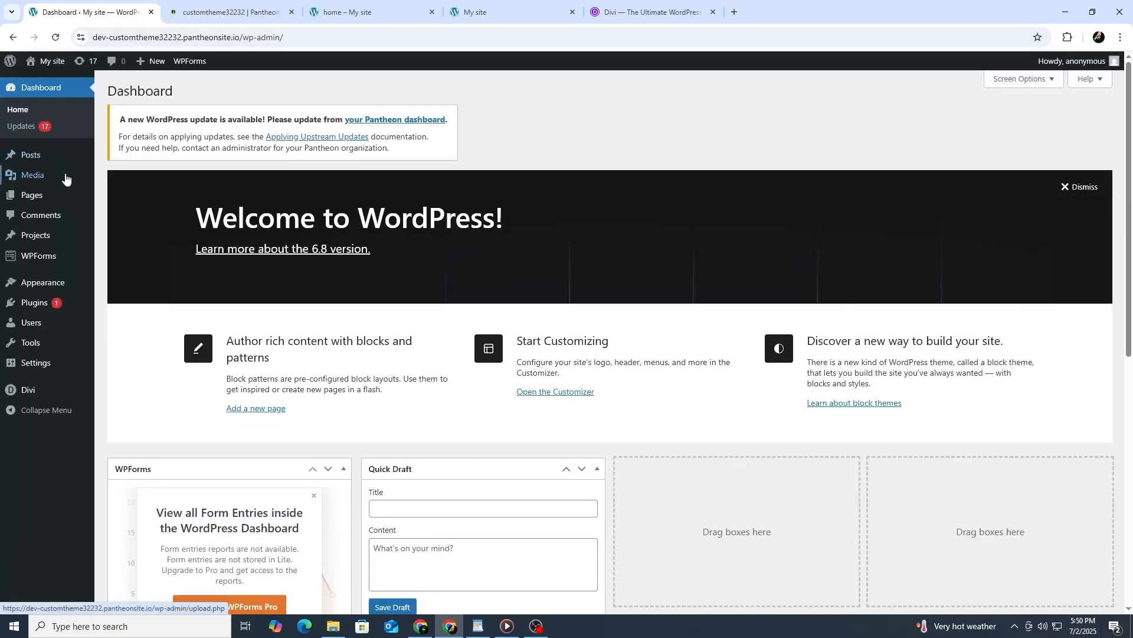
pyautogui.moveTo(55, 196)
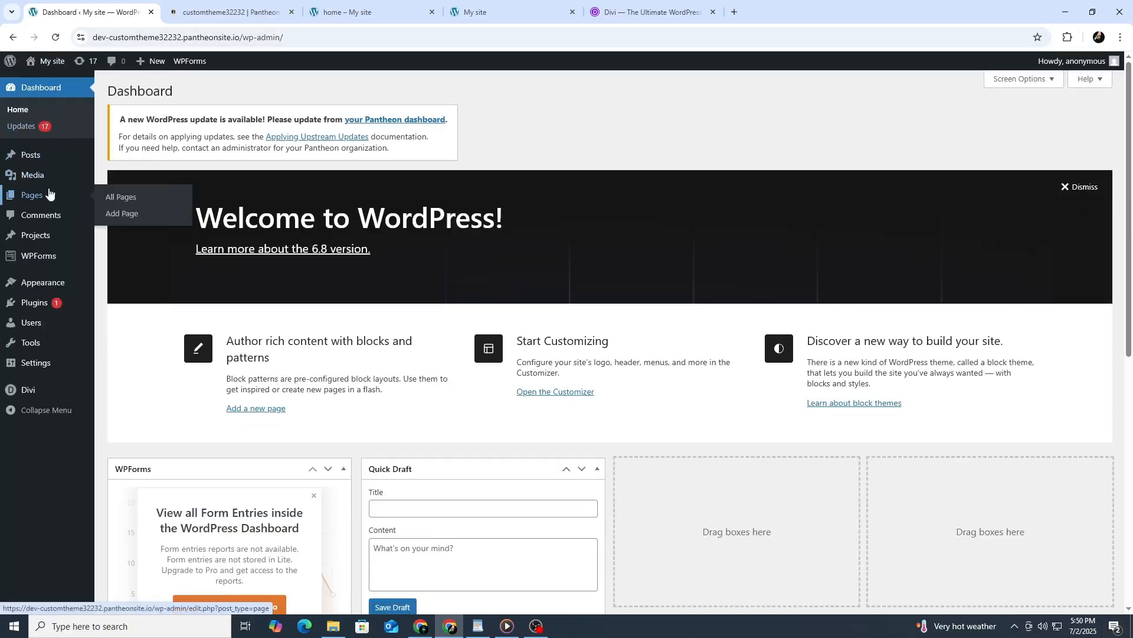
pyautogui.moveTo(56, 286)
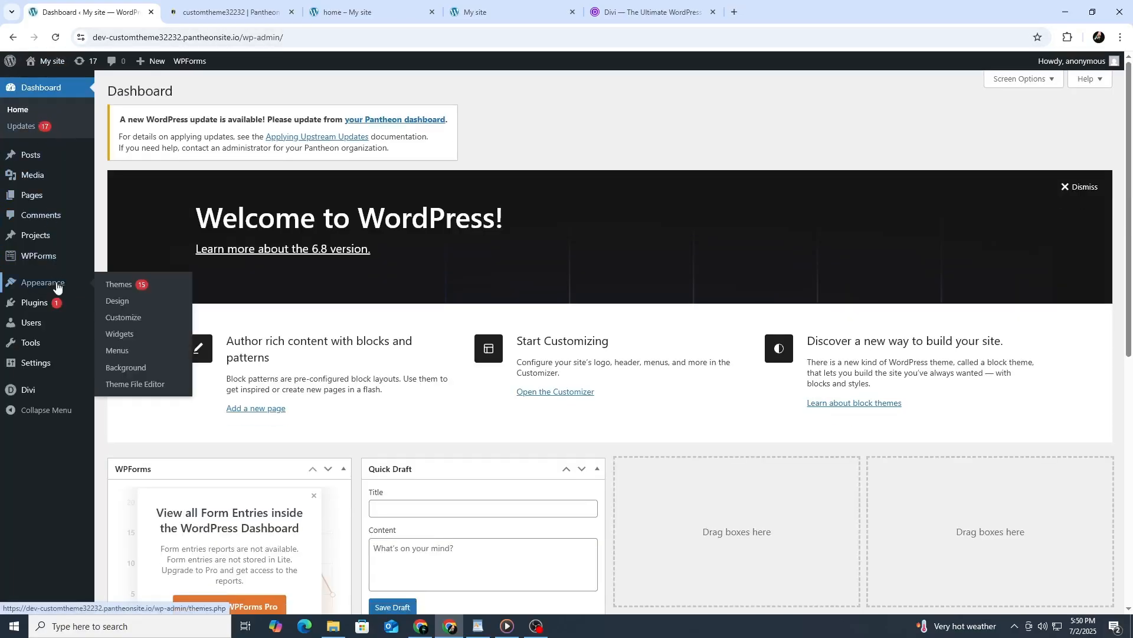
pyautogui.click(141, 352)
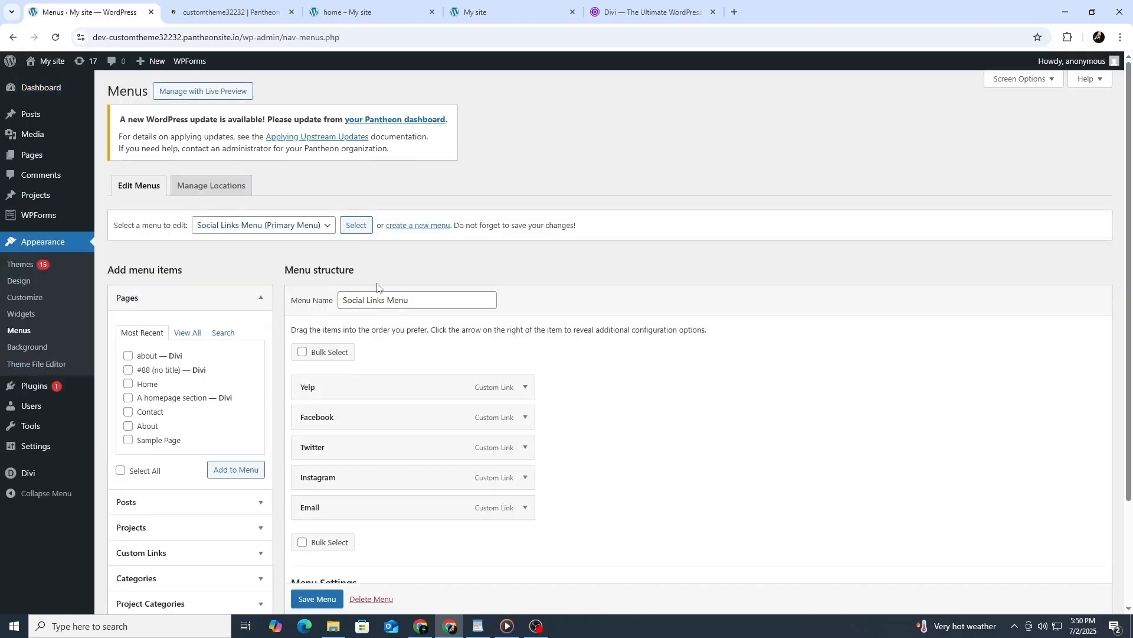
pyautogui.scroll(-2, 377, 284)
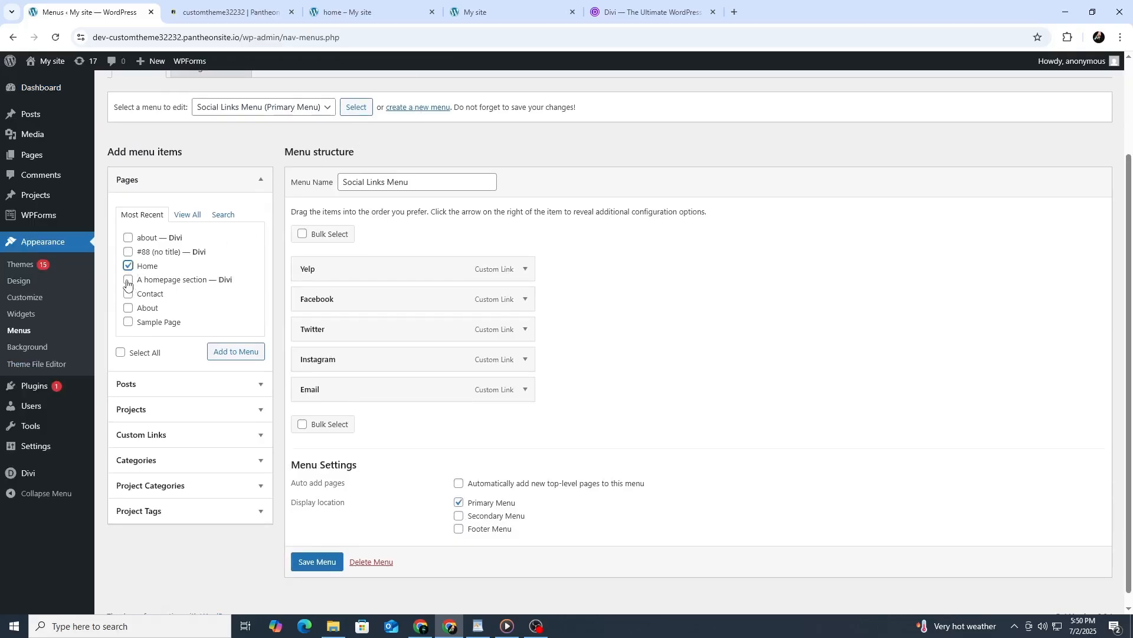
pyautogui.click(128, 281)
pyautogui.scroll(3, 315, 479)
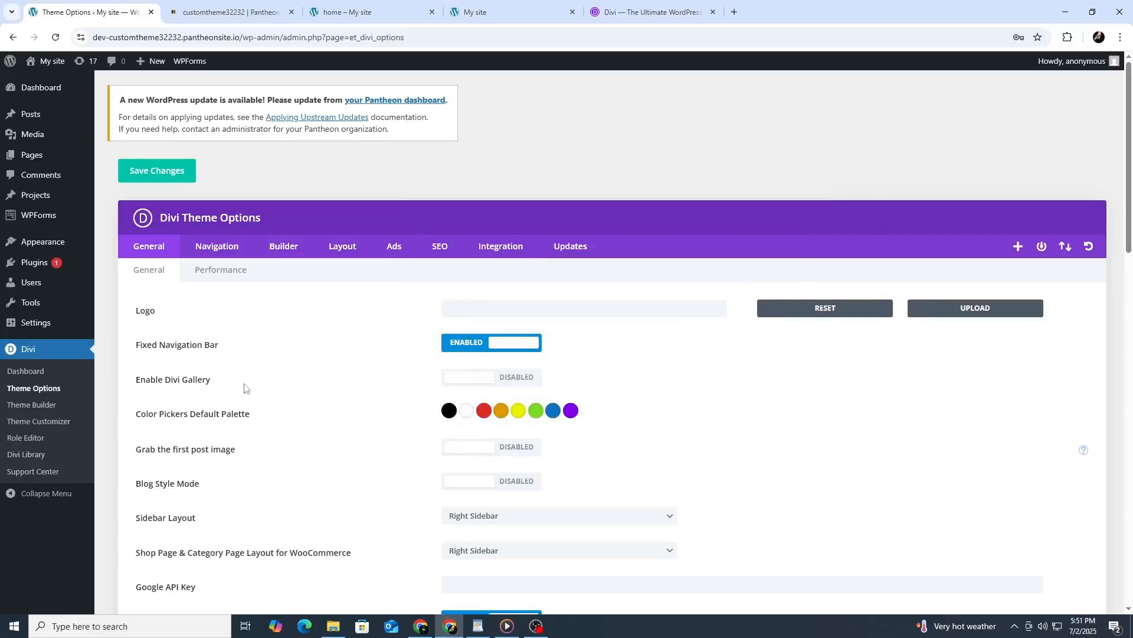
# Look over Divi's general theme options and preview the homepage at mobile size in the Theme Customizer down to the footer.
pyautogui.scroll(-2, 341, 231)
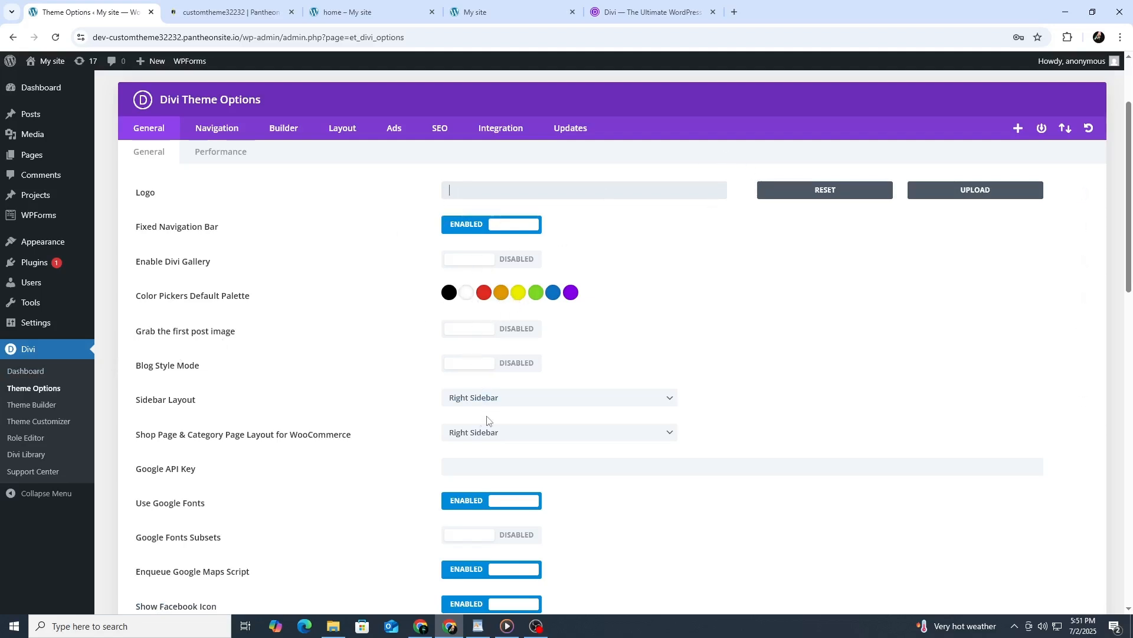
pyautogui.click(61, 425)
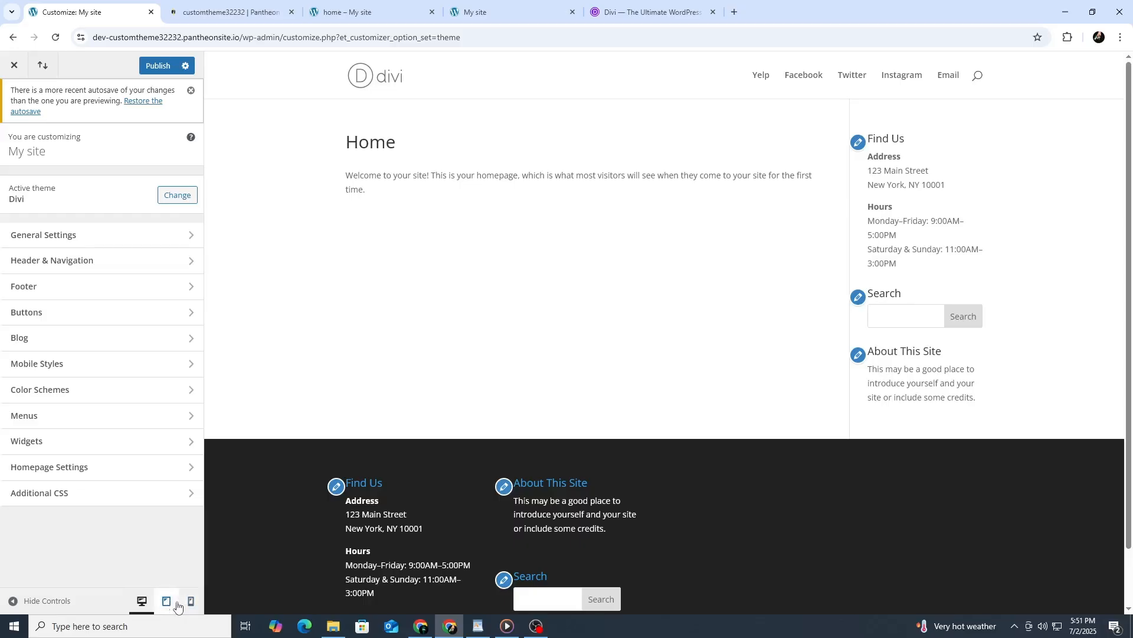
pyautogui.click(190, 601)
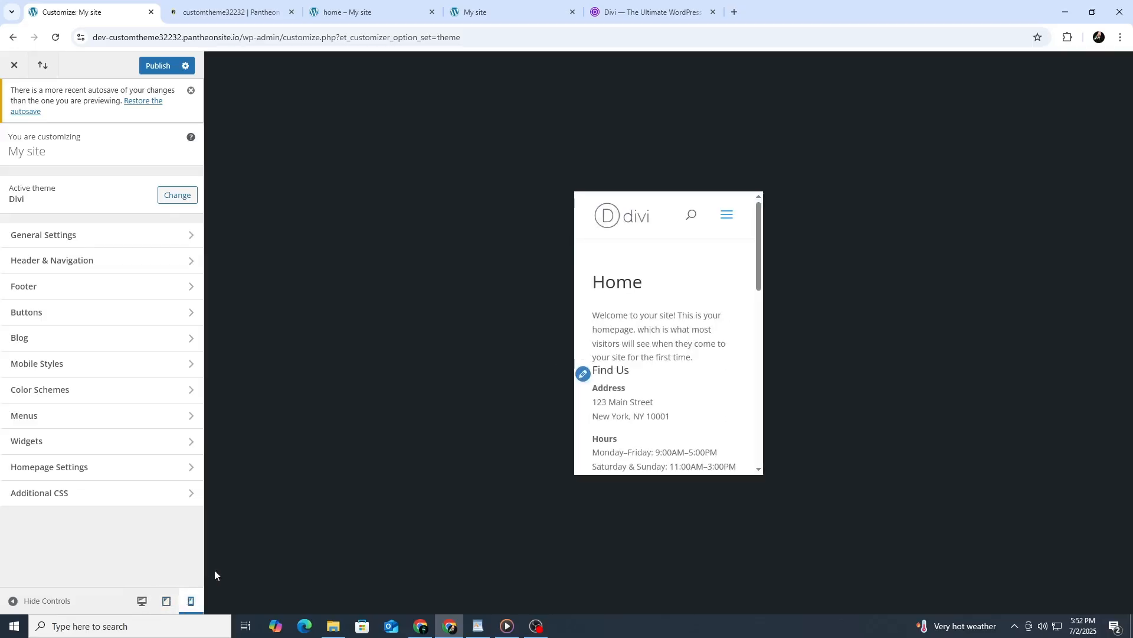
pyautogui.scroll(-2, 689, 293)
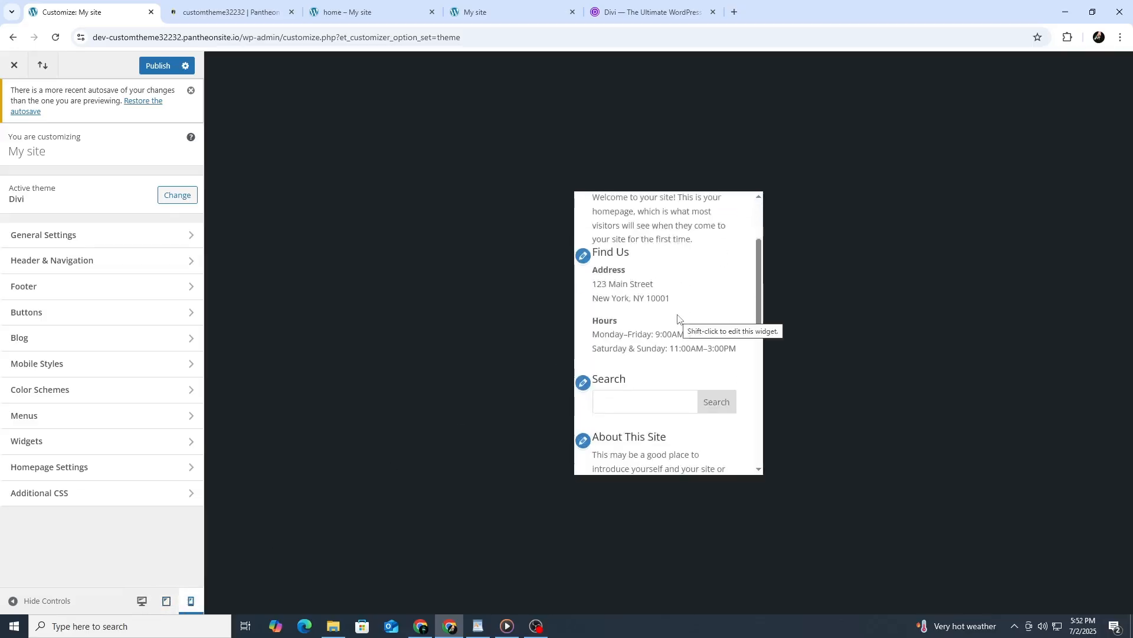
pyautogui.scroll(-2, 678, 319)
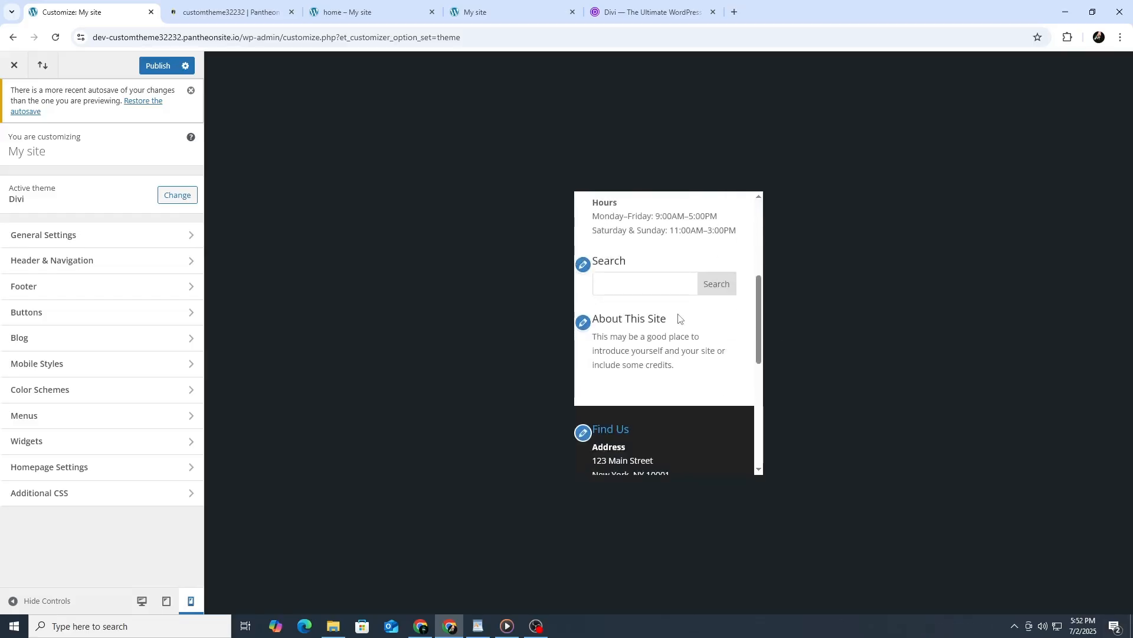
pyautogui.scroll(-2, 679, 319)
pyautogui.scroll(-2, 679, 317)
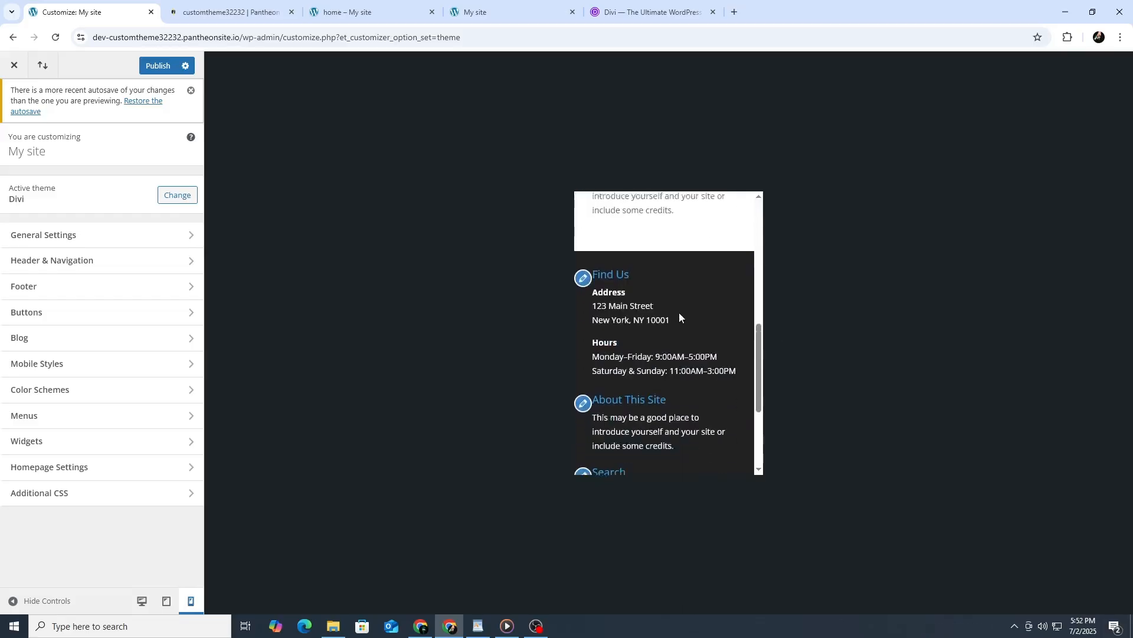
pyautogui.scroll(-2, 676, 319)
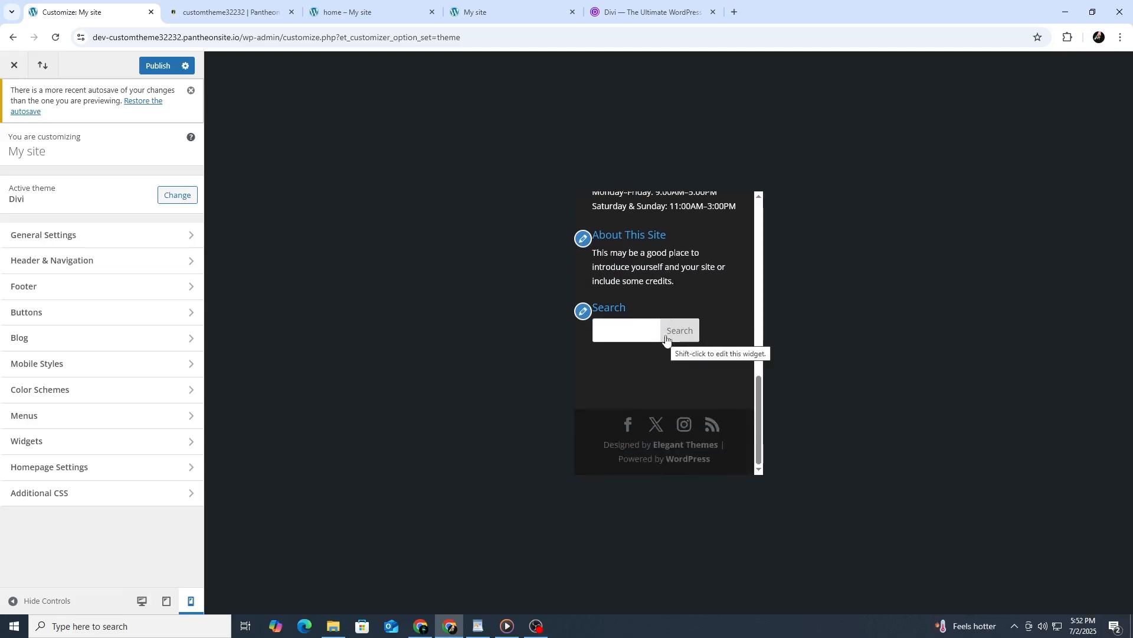
pyautogui.scroll(5, 667, 333)
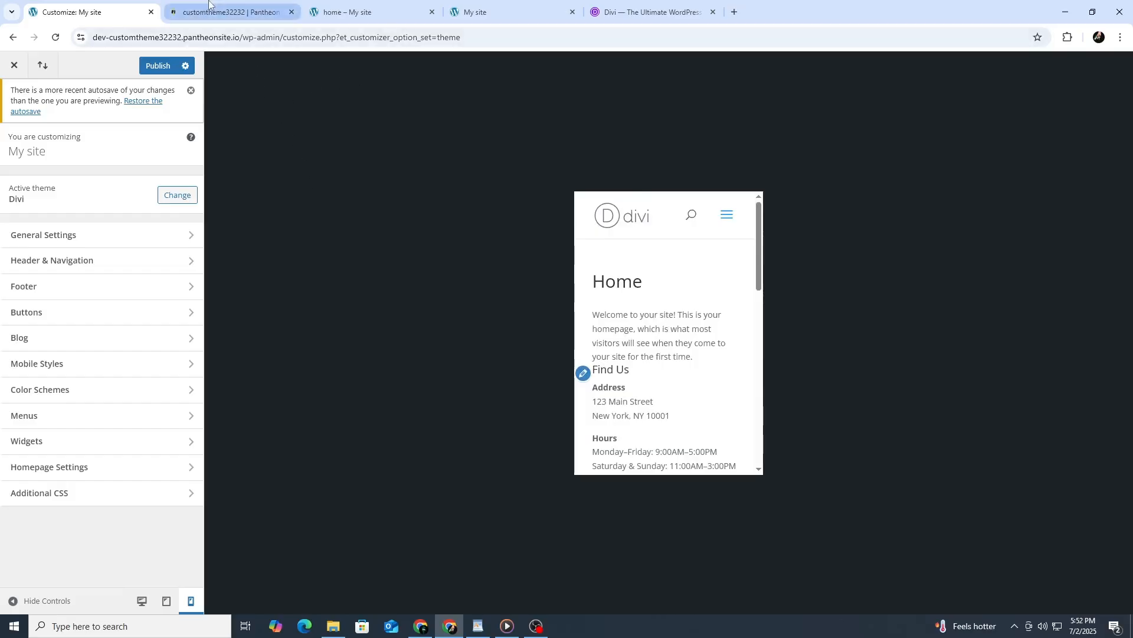
# Switch to the Pantheon dashboard and review the Dev environment's code section with its upstream updates and commits.
pyautogui.click(230, 12)
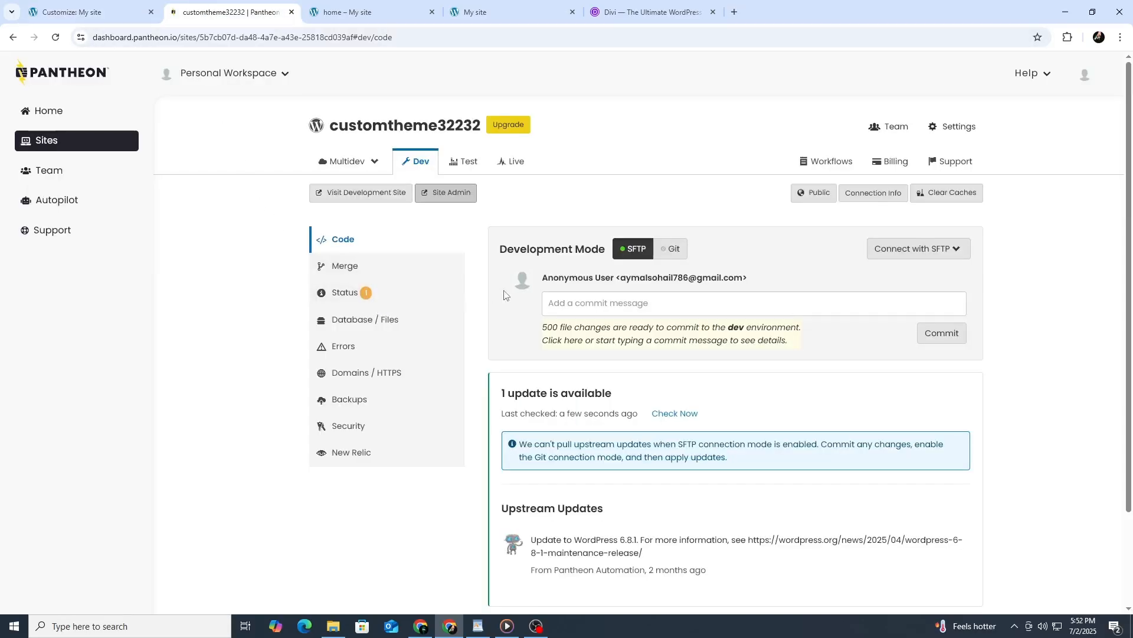
pyautogui.scroll(-2, 683, 289)
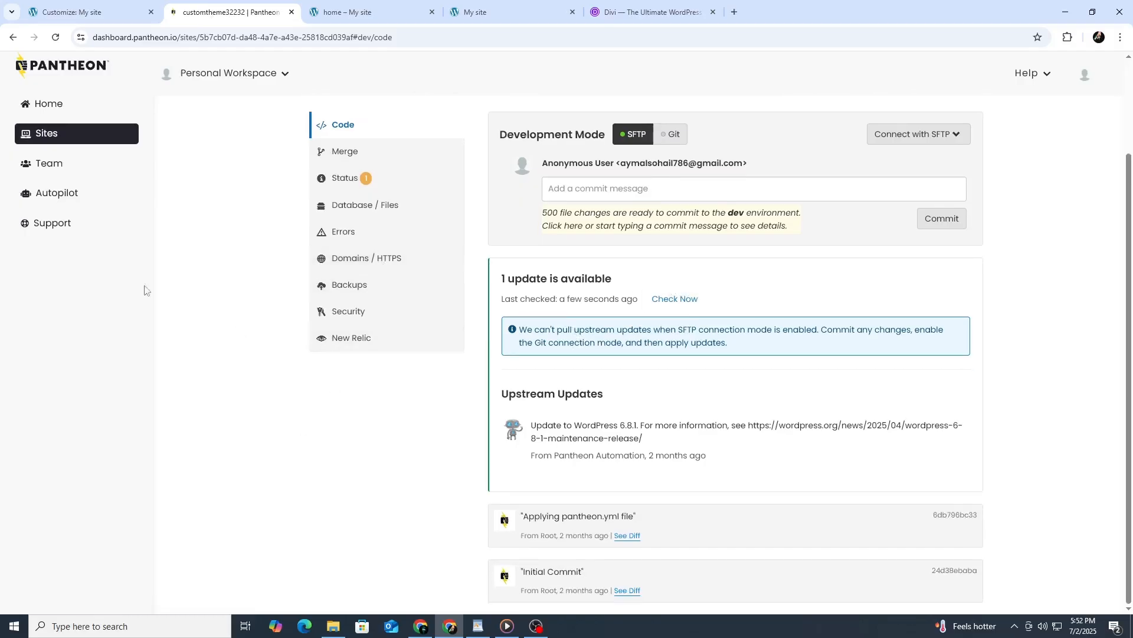
pyautogui.scroll(2, 378, 352)
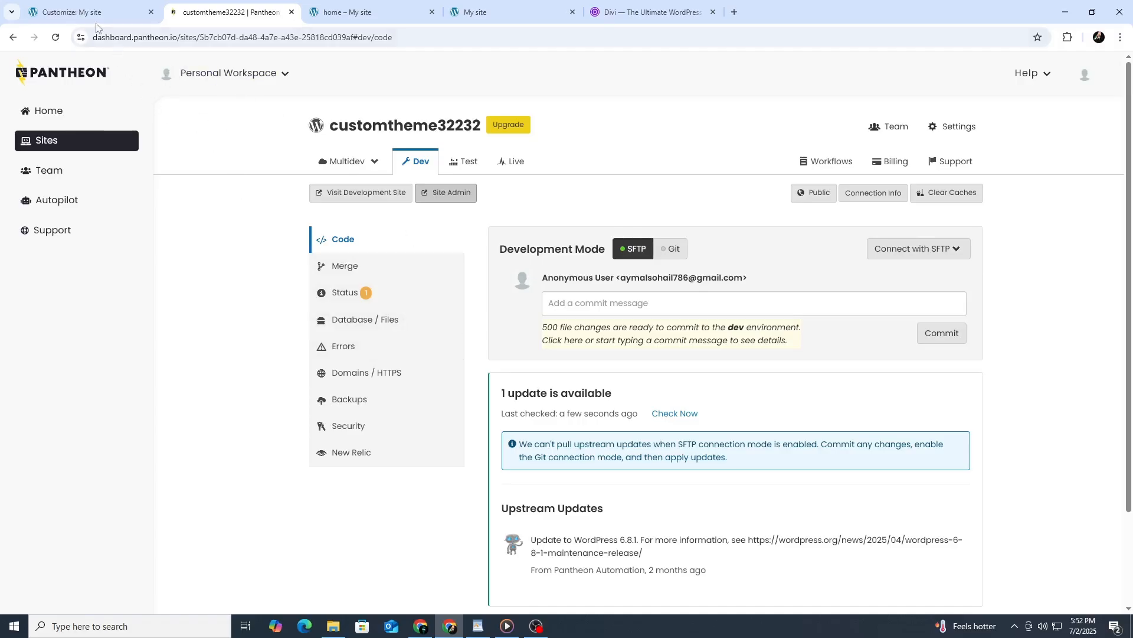
# Leave the Theme Customizer, return to the WordPress admin dashboard and look over its widgets.
pyautogui.click(69, 4)
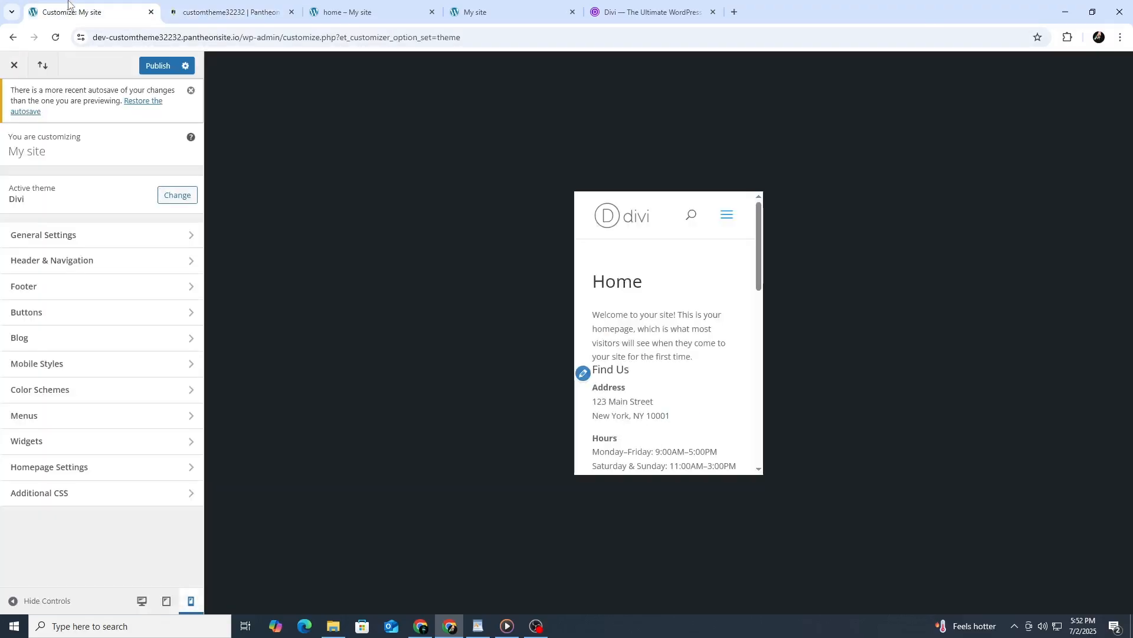
pyautogui.click(12, 37)
pyautogui.click(206, 5)
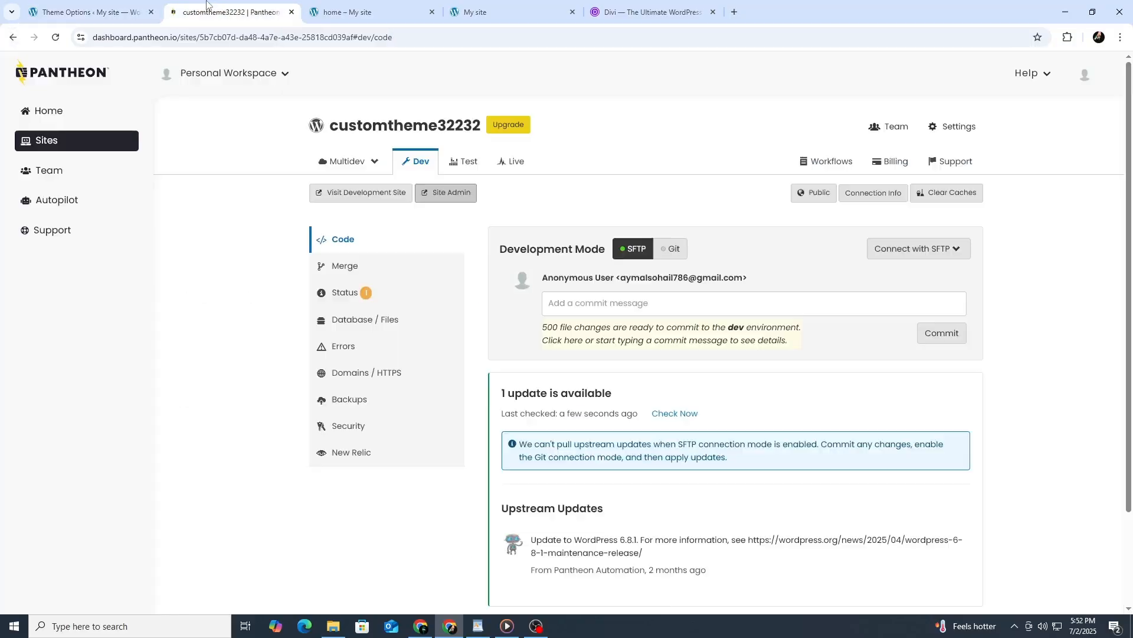
pyautogui.click(61, 12)
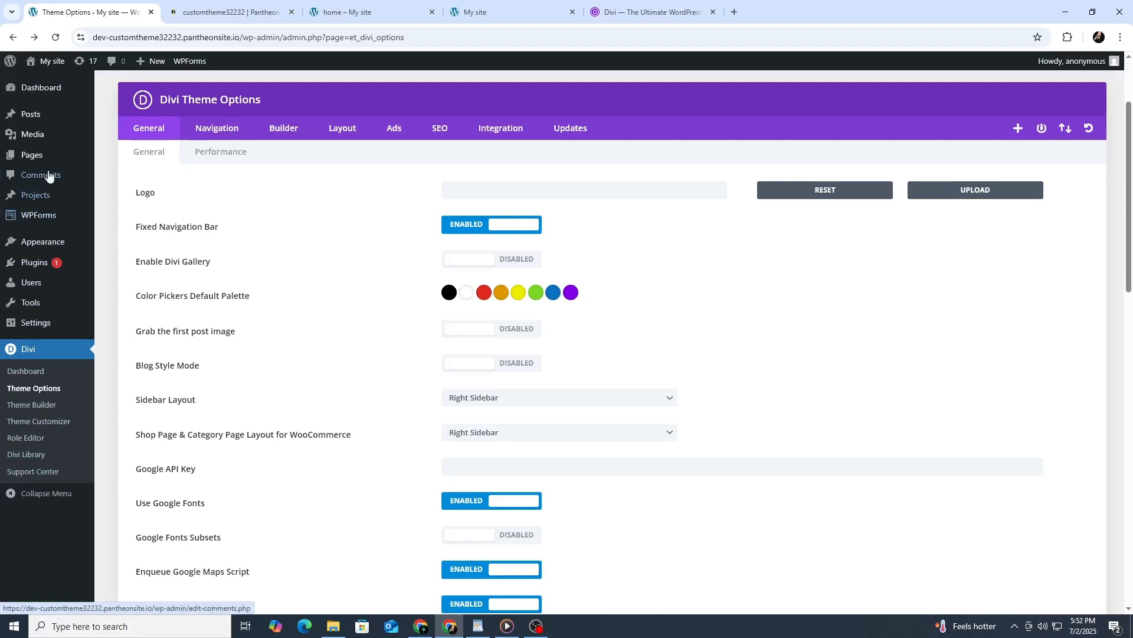
pyautogui.click(39, 95)
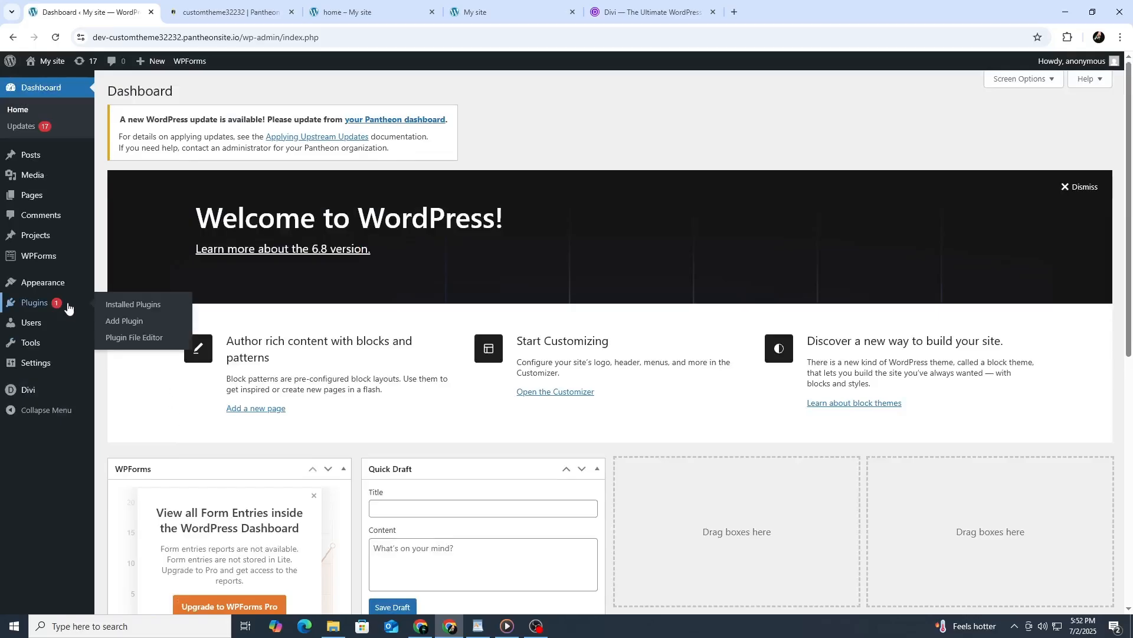
pyautogui.moveTo(37, 199)
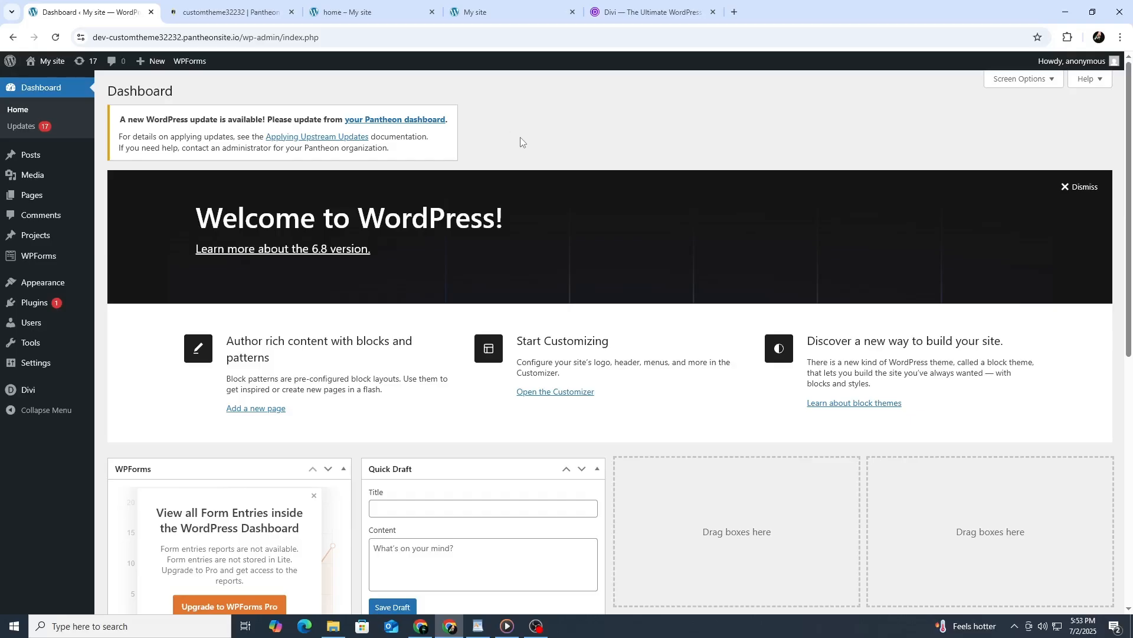
pyautogui.scroll(-4, 521, 142)
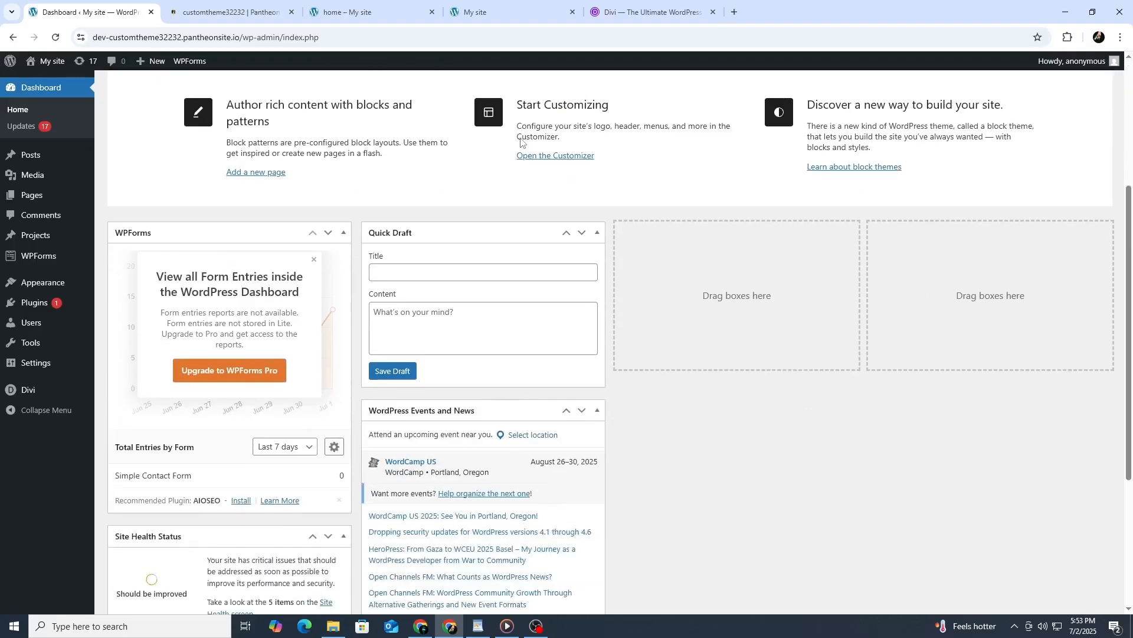
pyautogui.scroll(-2, 521, 141)
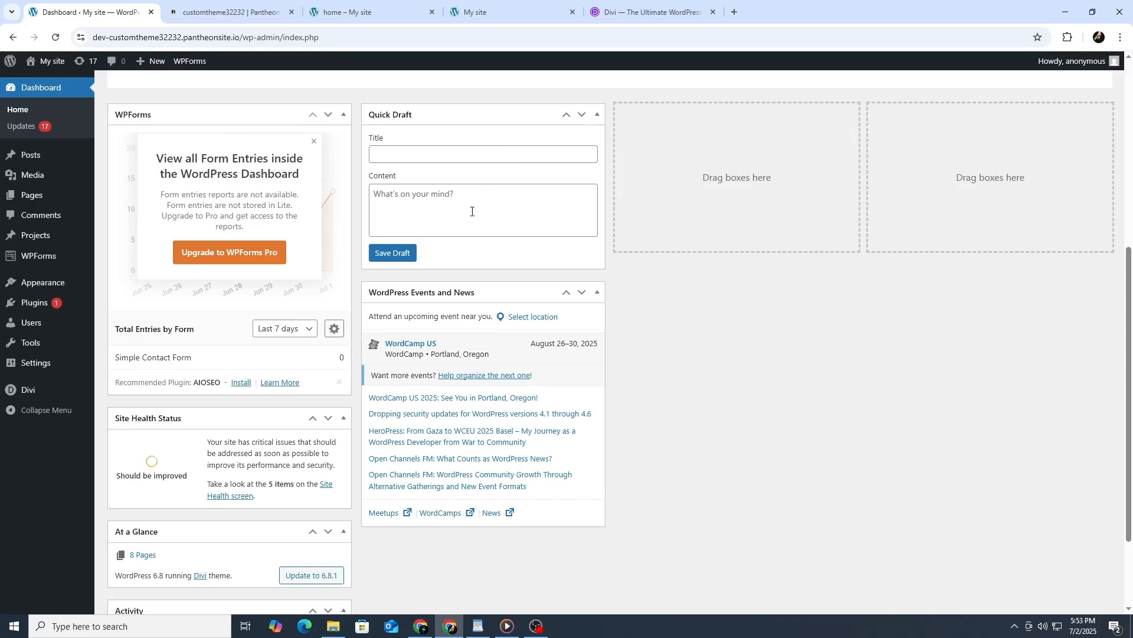
pyautogui.scroll(6, 462, 217)
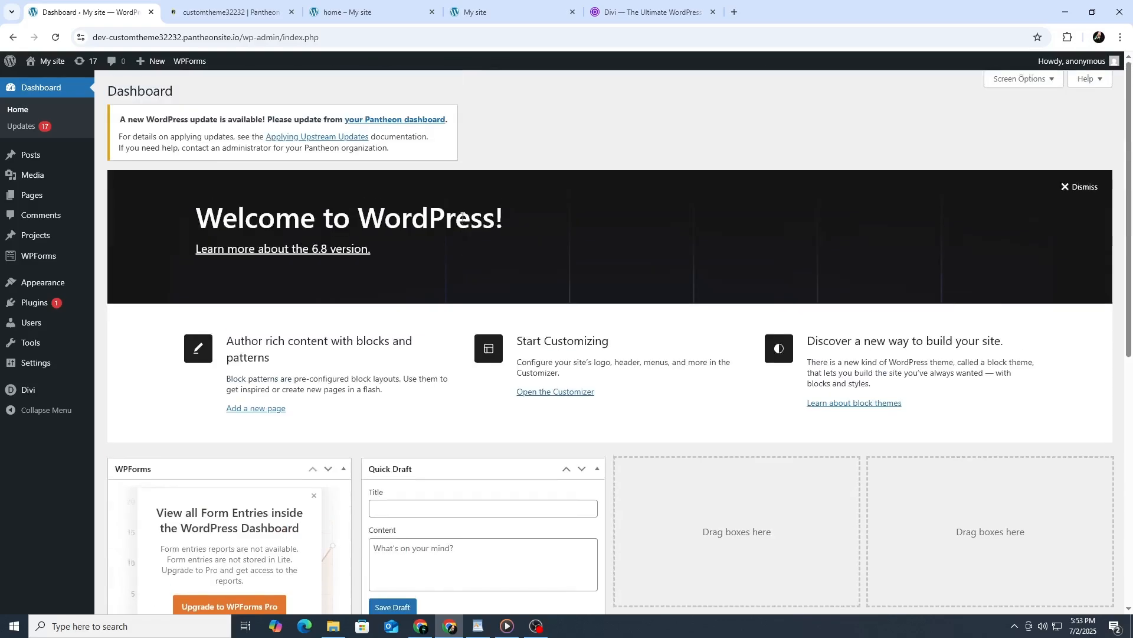